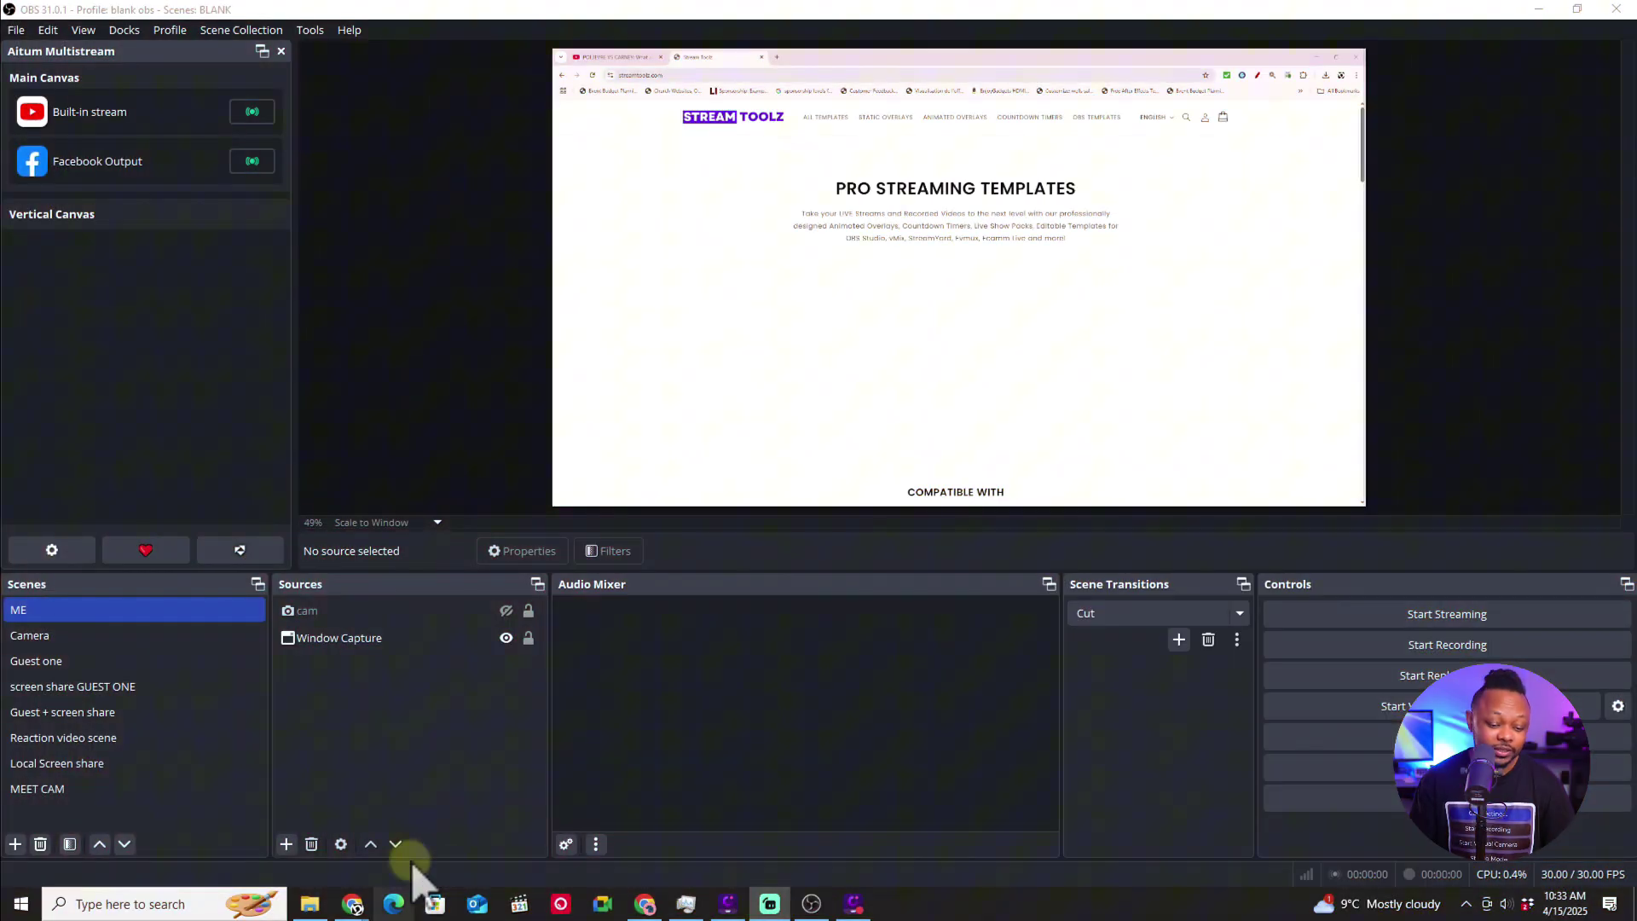
# Step: Download the 148 MB NVIDIA Broadcast installer from the NVIDIA Broadcast App page in Chrome
pyautogui.moveTo(357, 906)
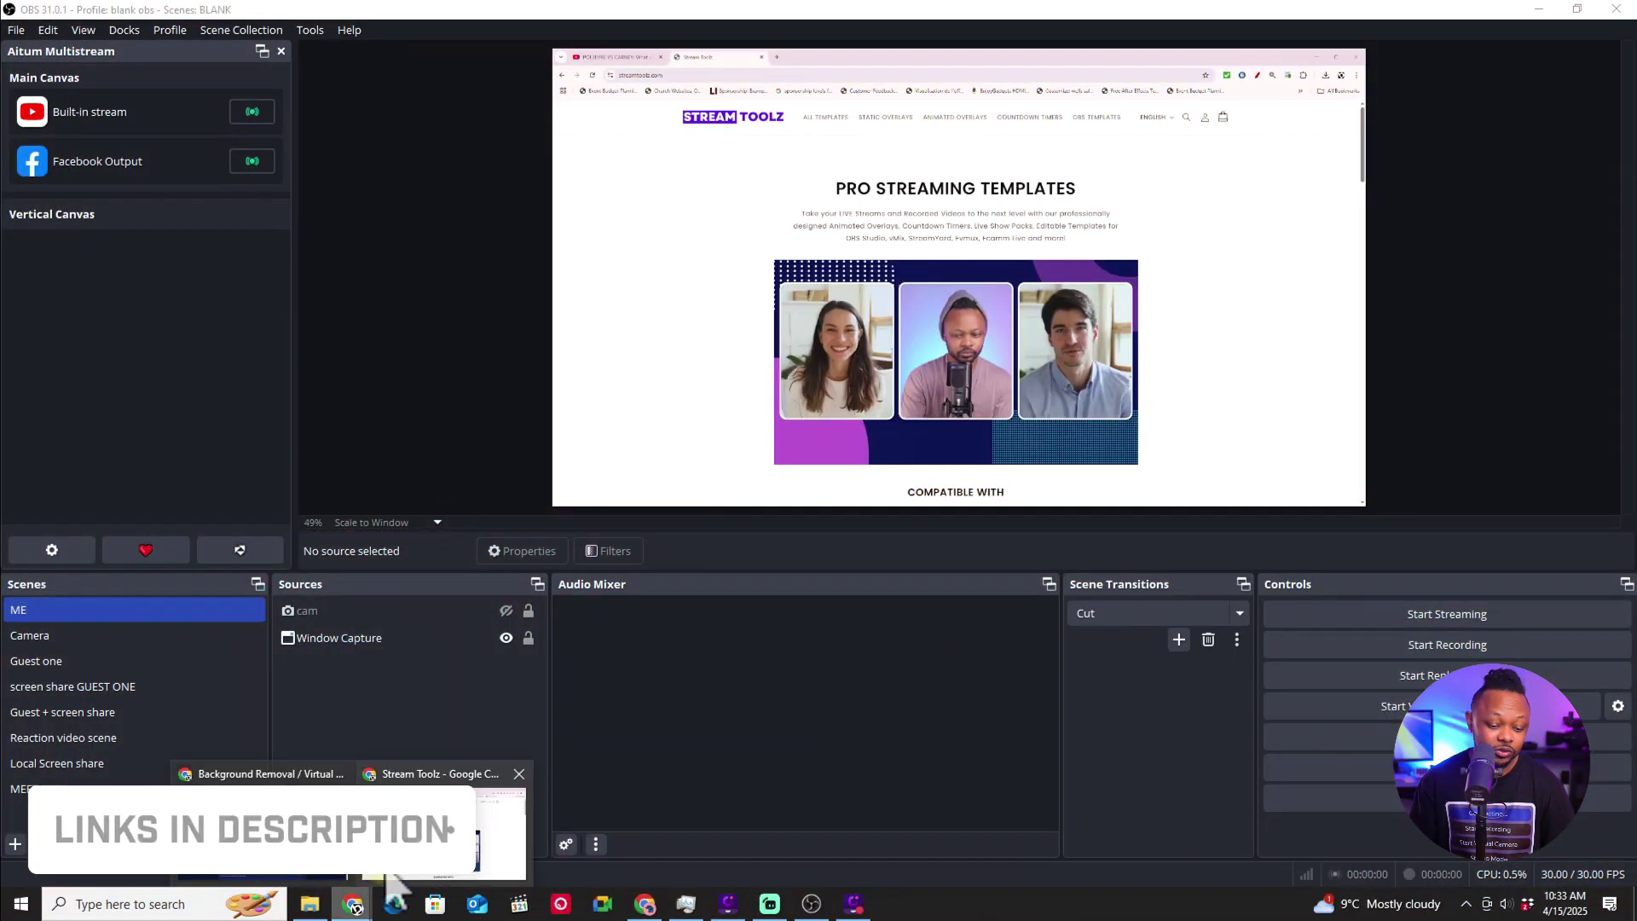
pyautogui.click(357, 905)
pyautogui.click(478, 17)
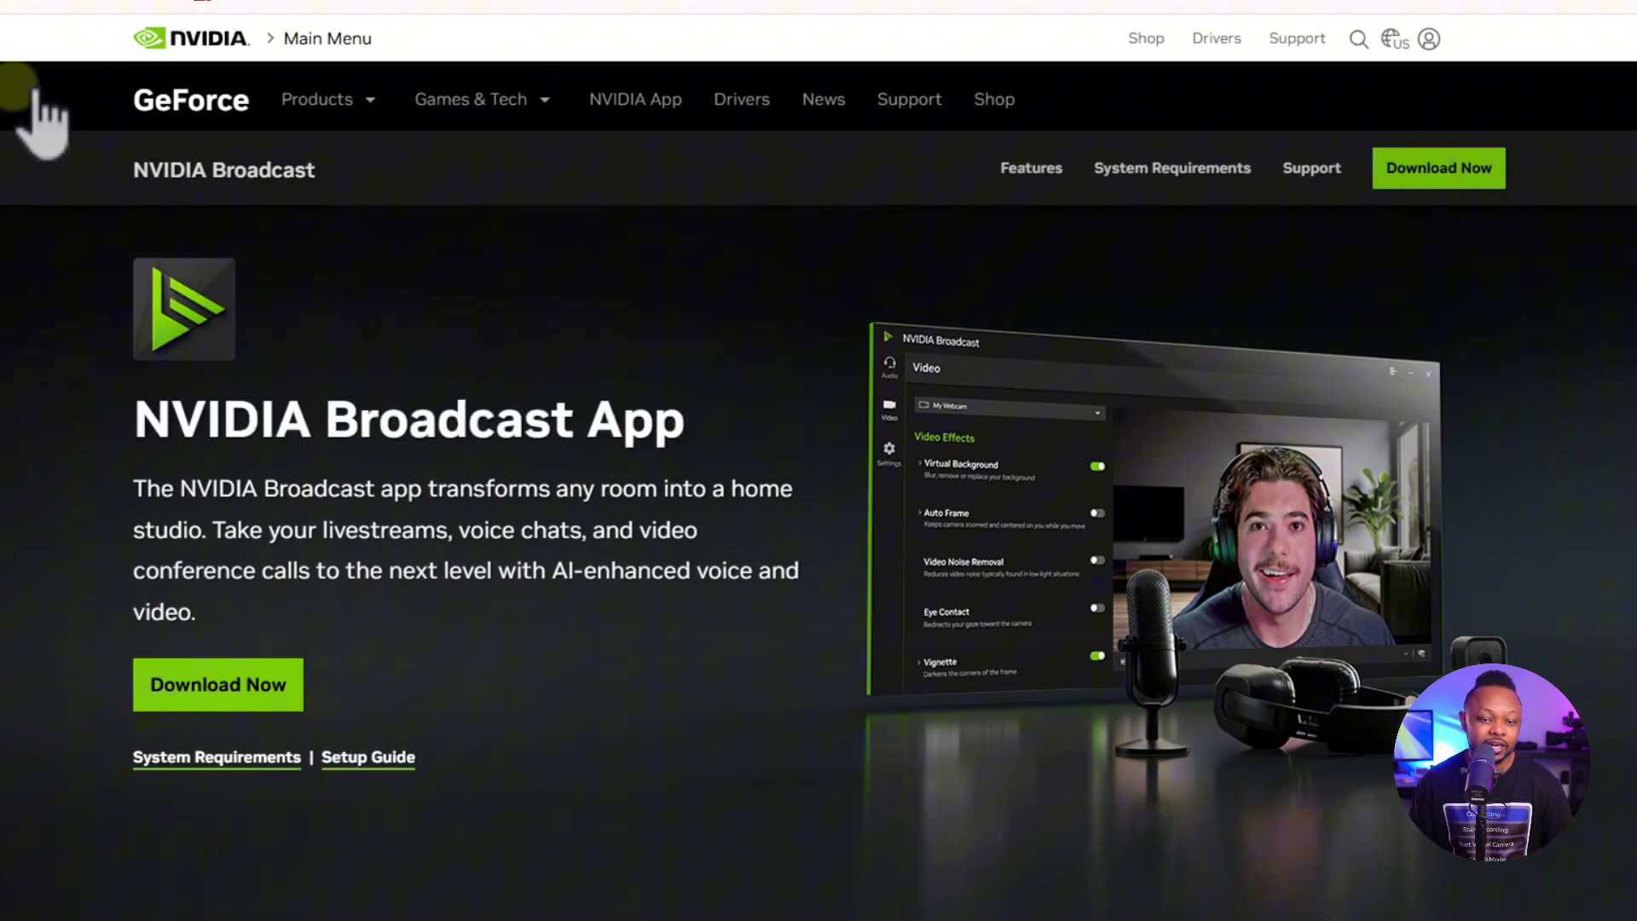
pyautogui.scroll(-2, 264, 511)
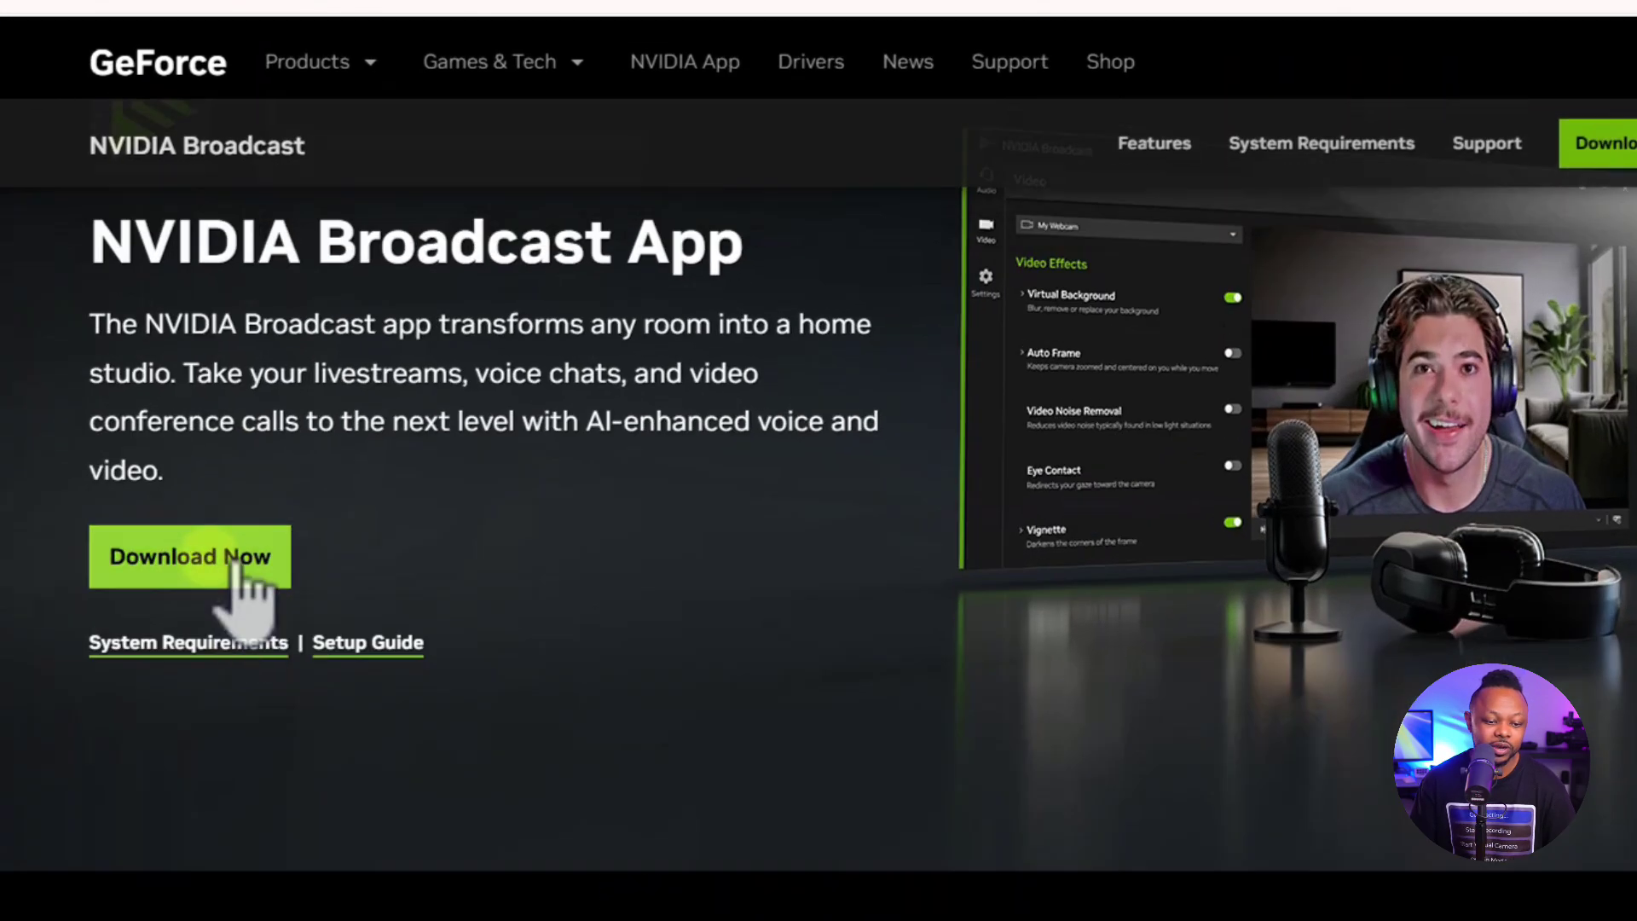
pyautogui.click(256, 570)
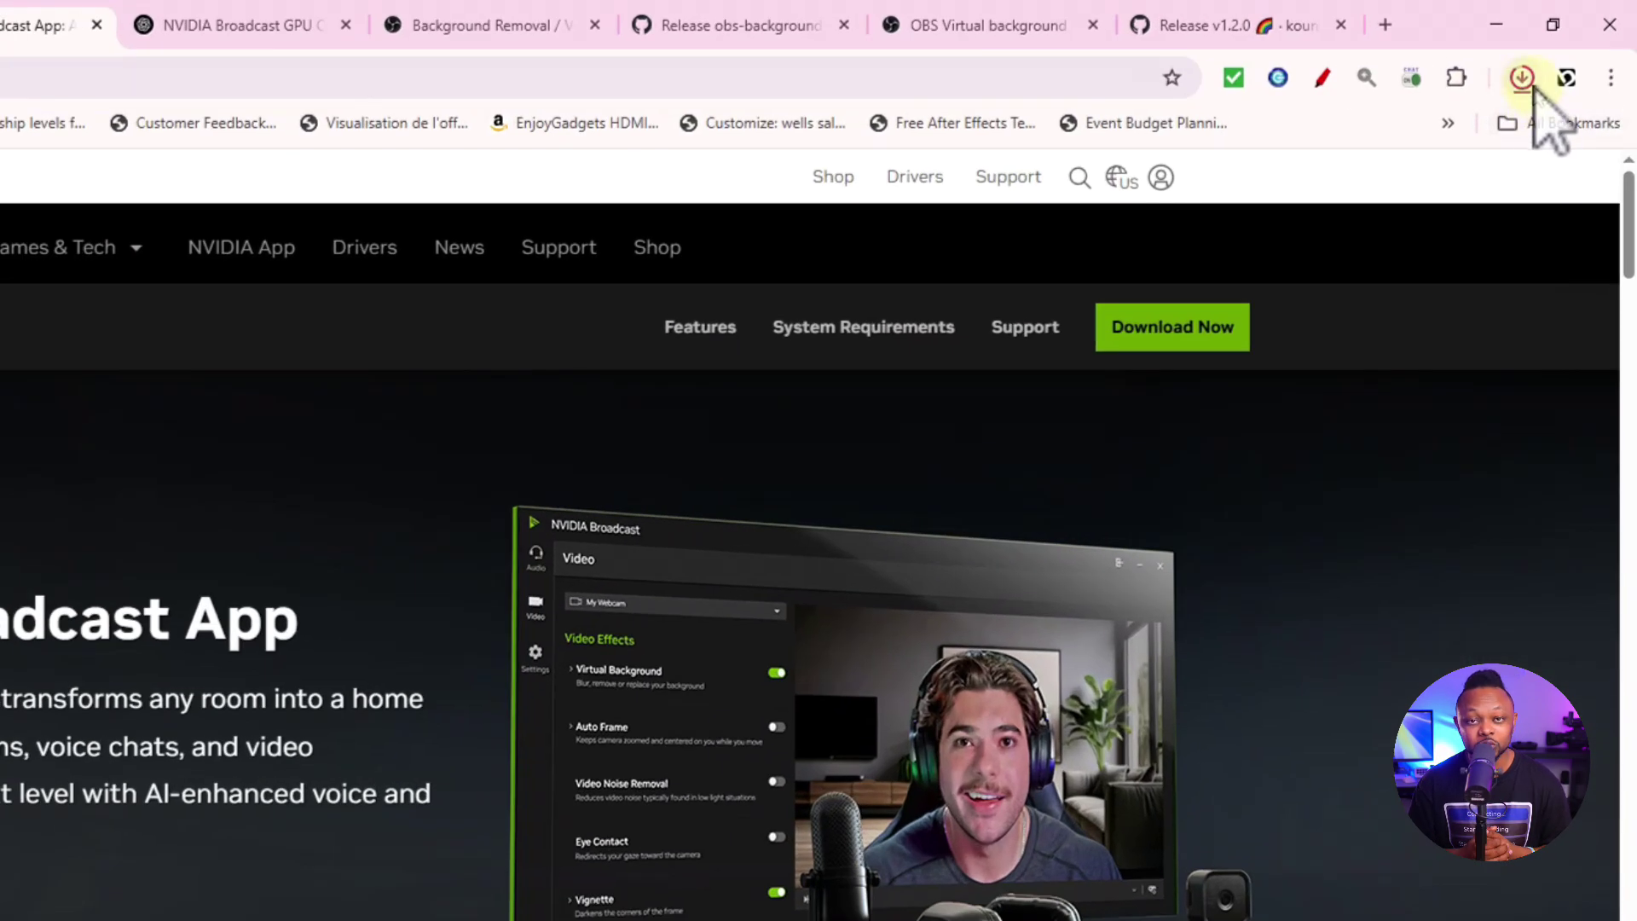
pyautogui.click(1527, 81)
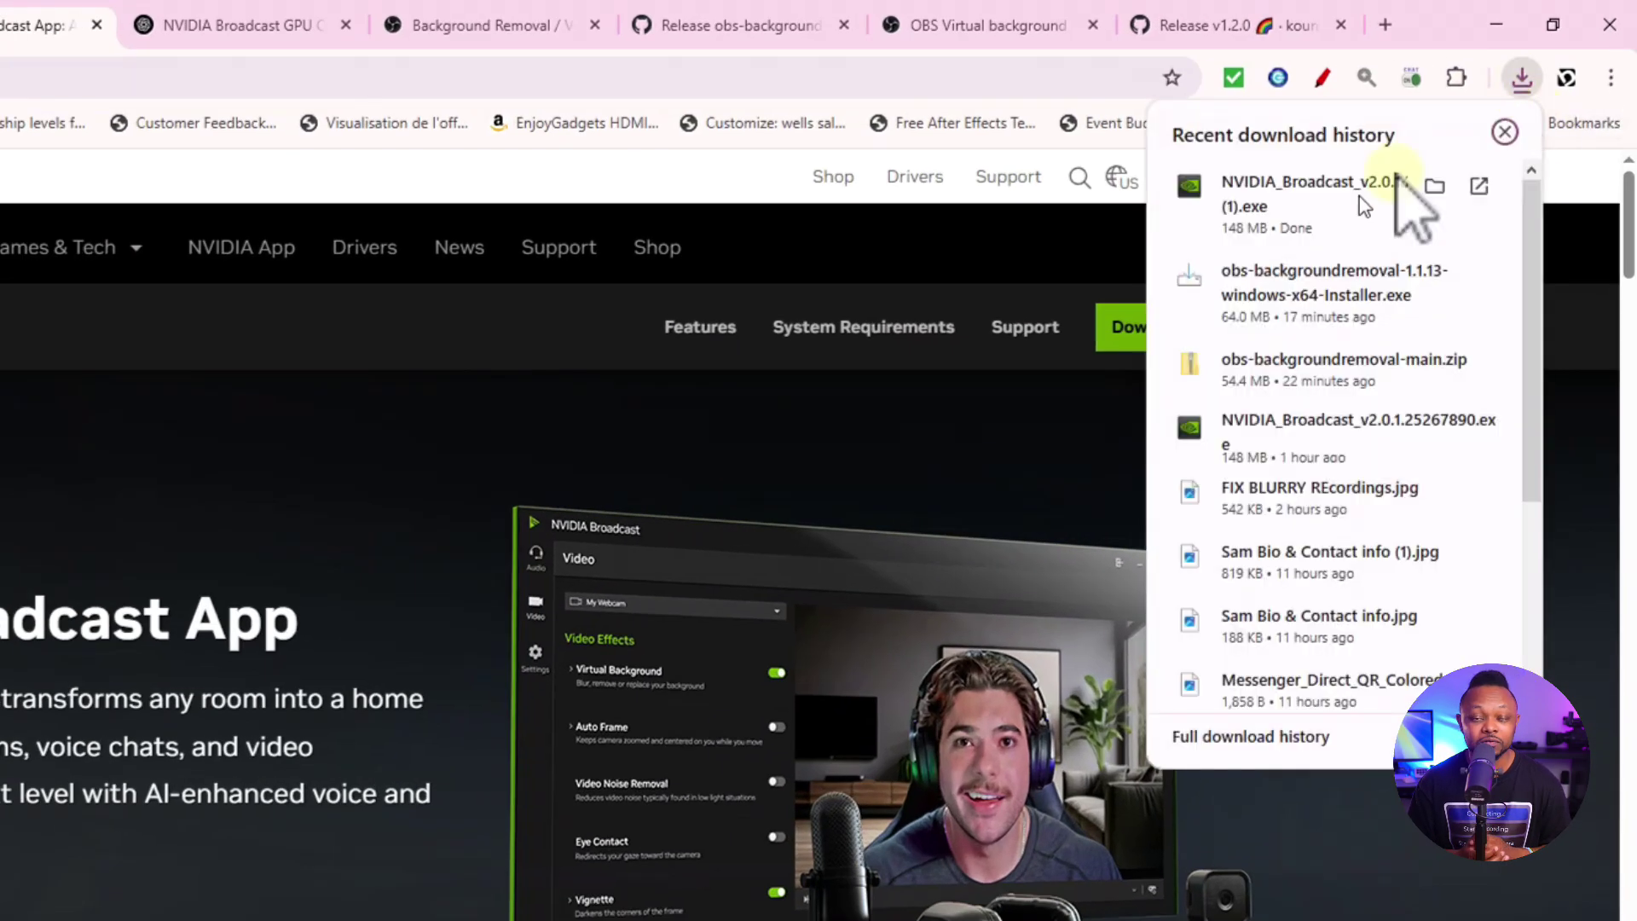
# Step: Run the NVIDIA Broadcast 2.0.1 installer, then launch NVIDIA Broadcast from Windows search
pyautogui.click(1172, 271)
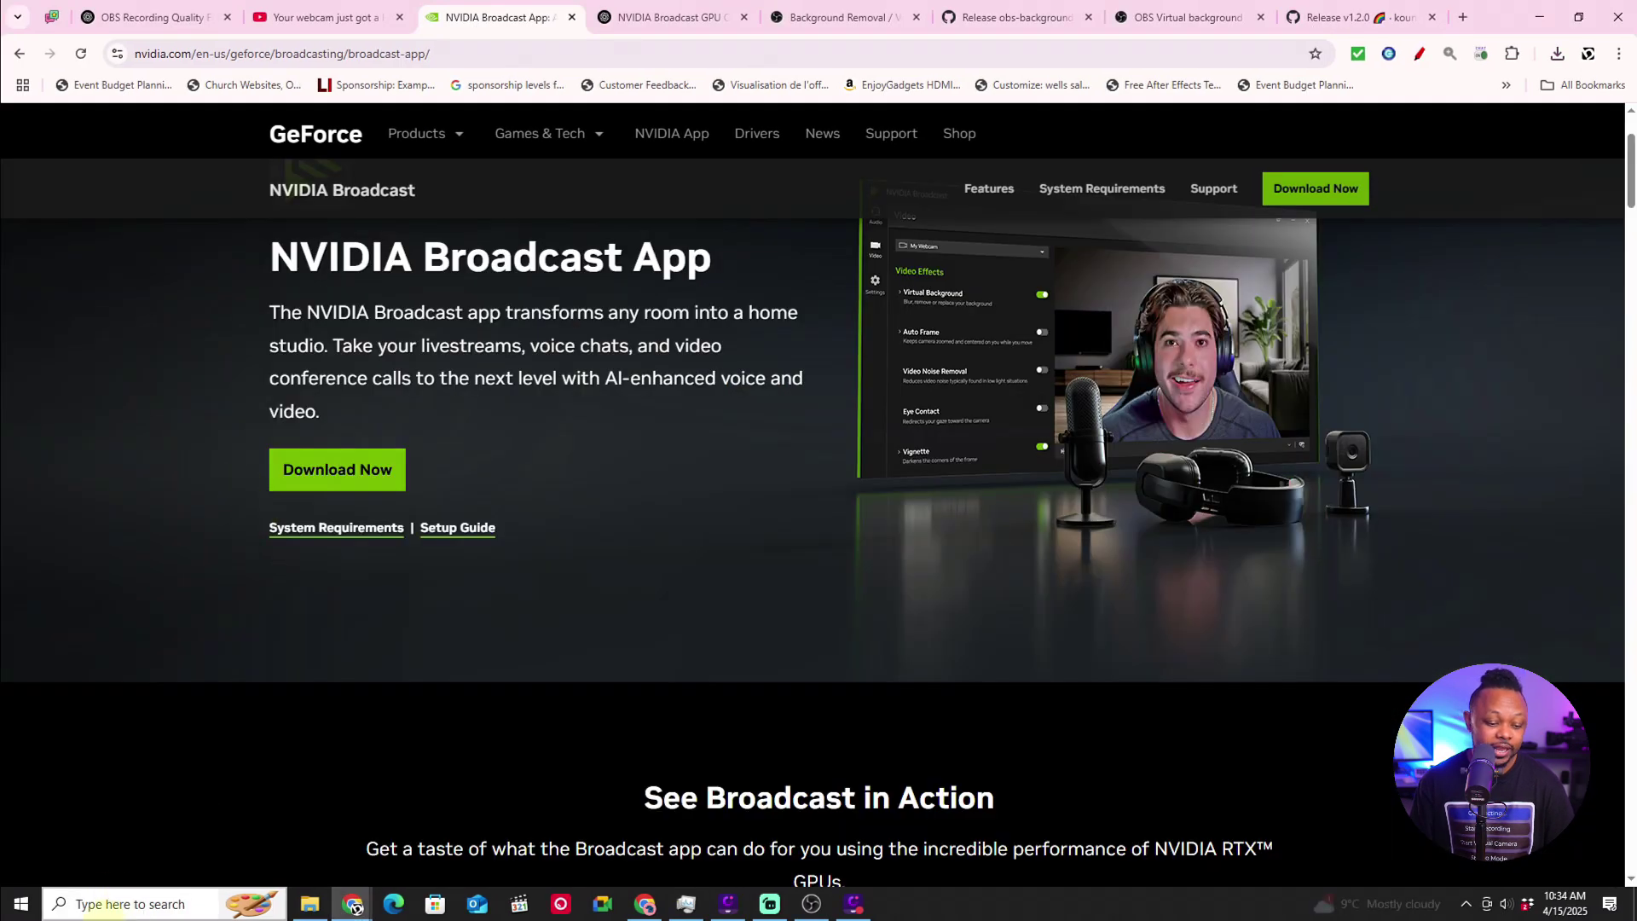
pyautogui.click(95, 905)
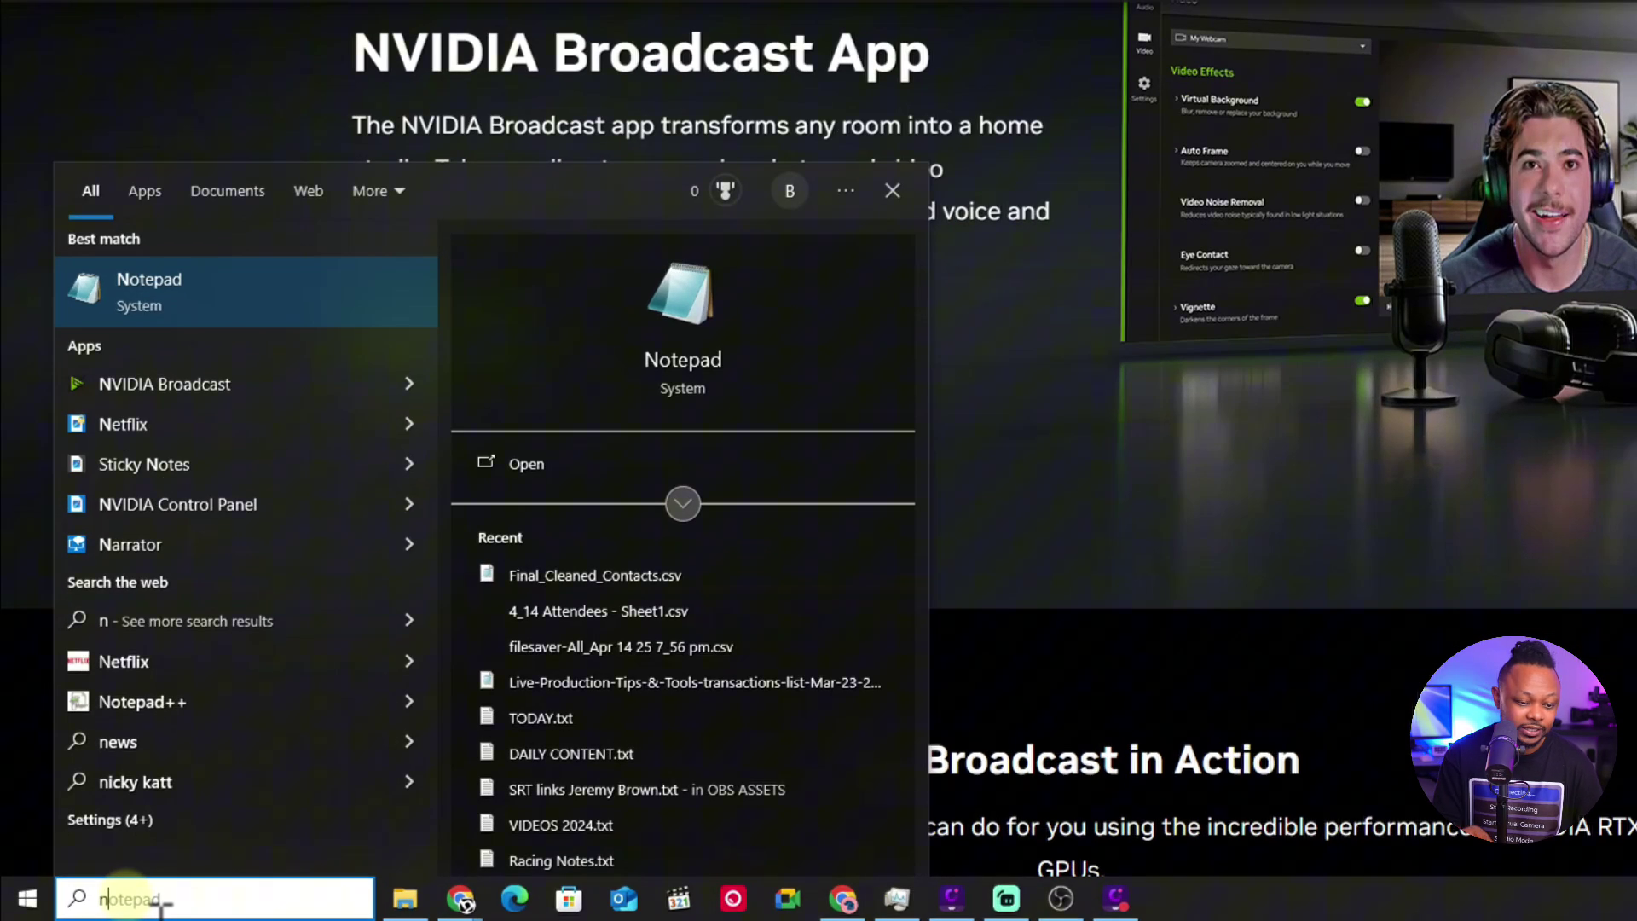
pyautogui.click(238, 386)
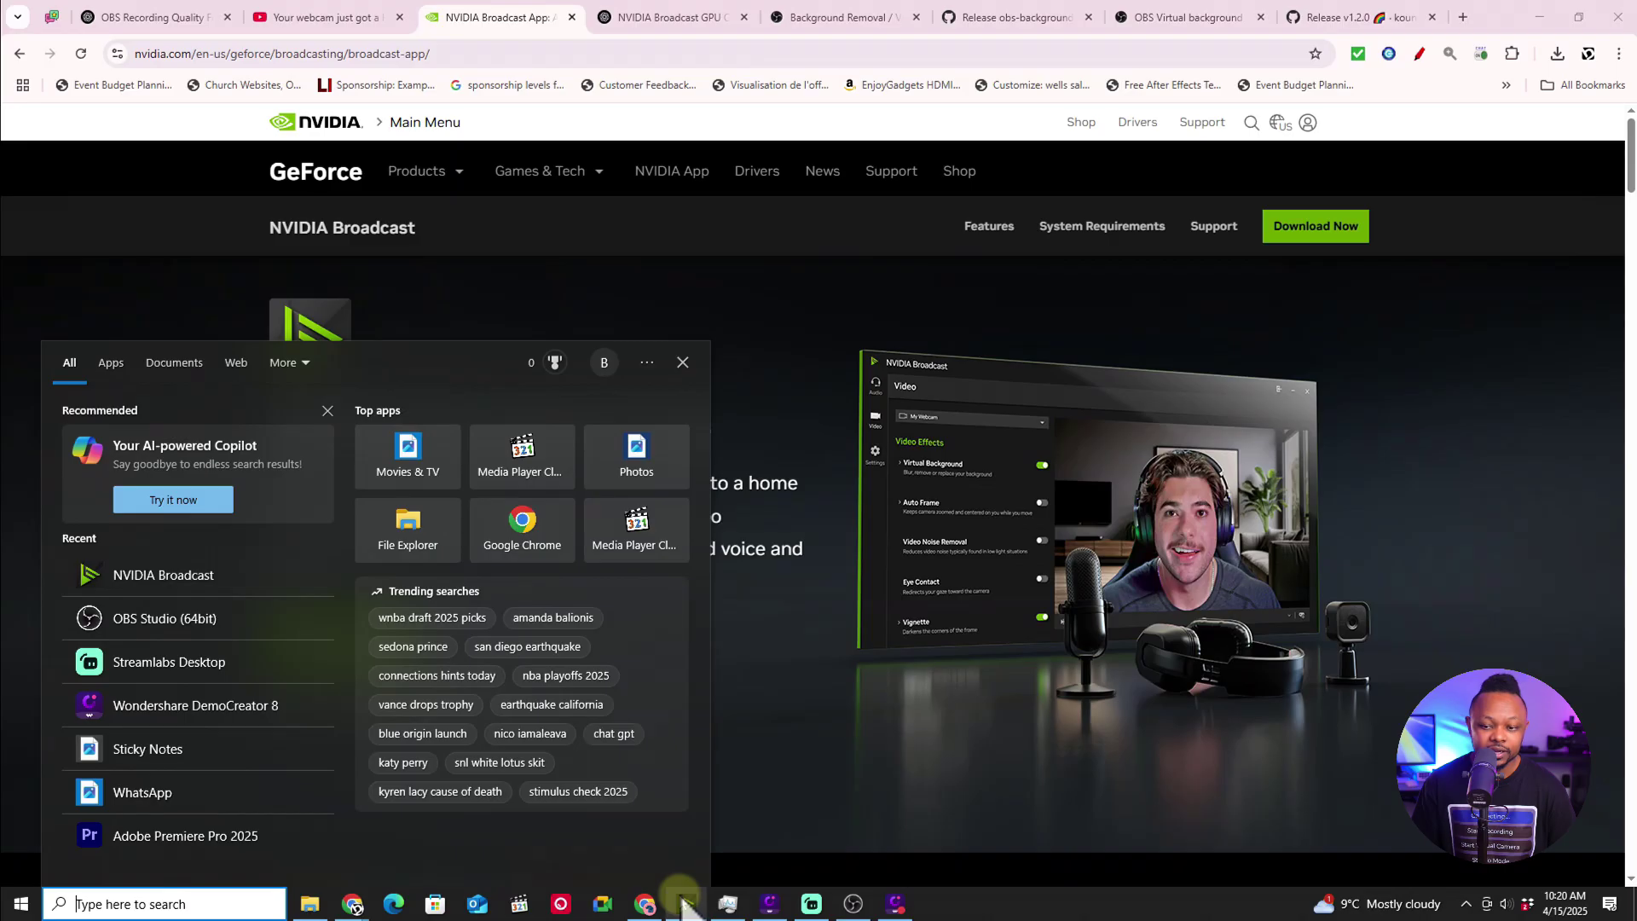
pyautogui.click(691, 887)
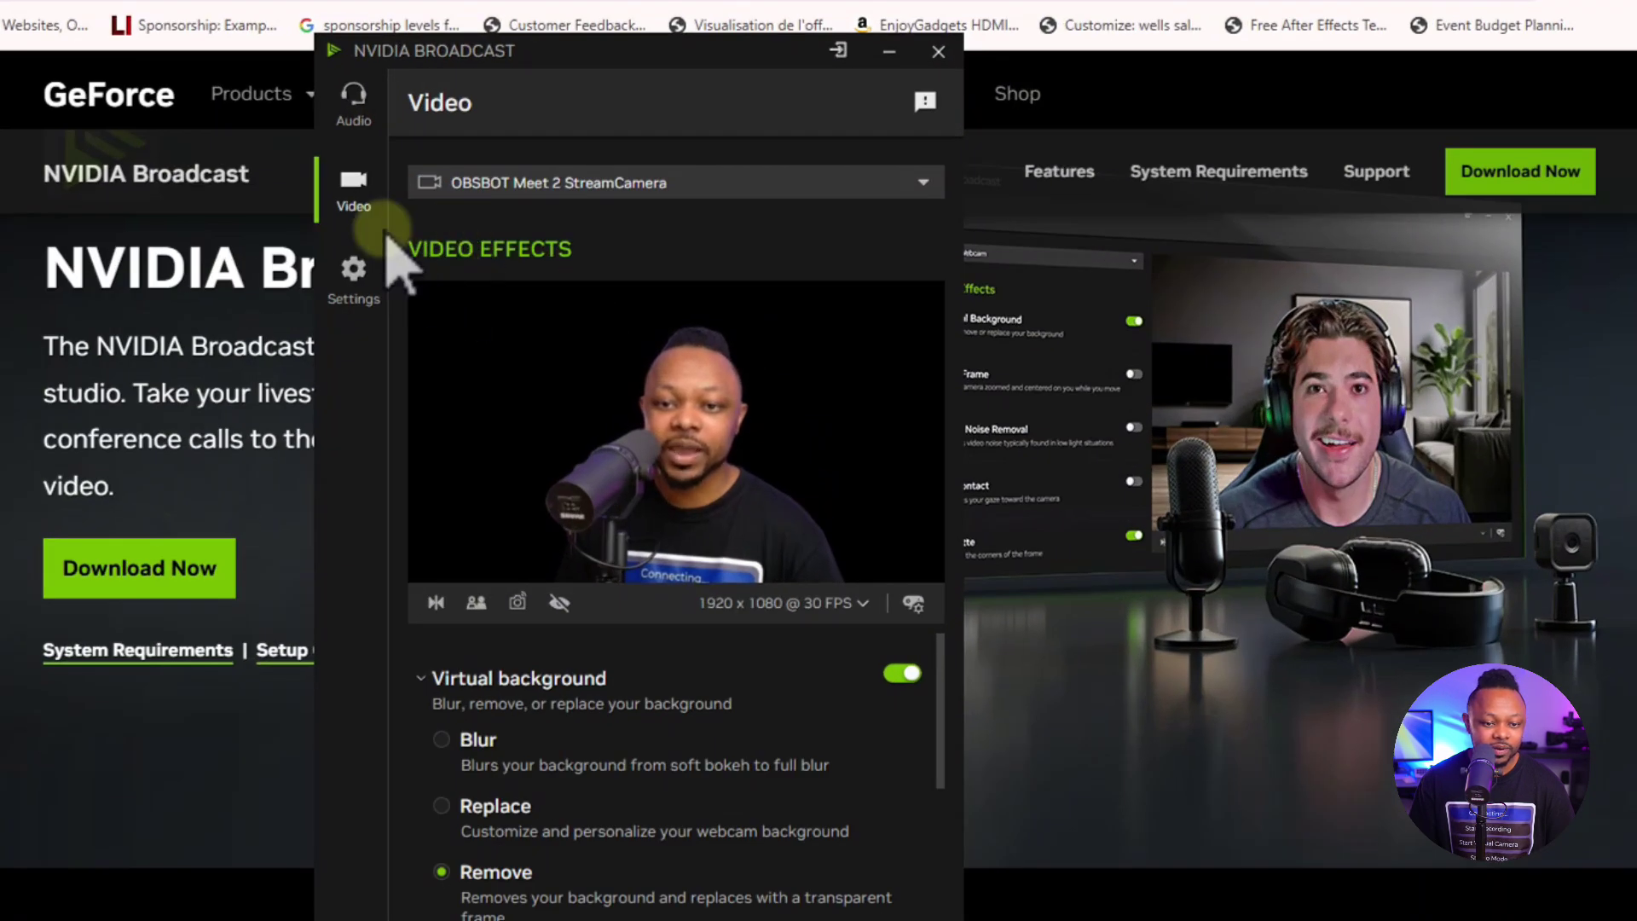
# Step: Keep OBSBOT Meet 2 StreamCamera as the camera and switch Virtual background off
pyautogui.click(356, 315)
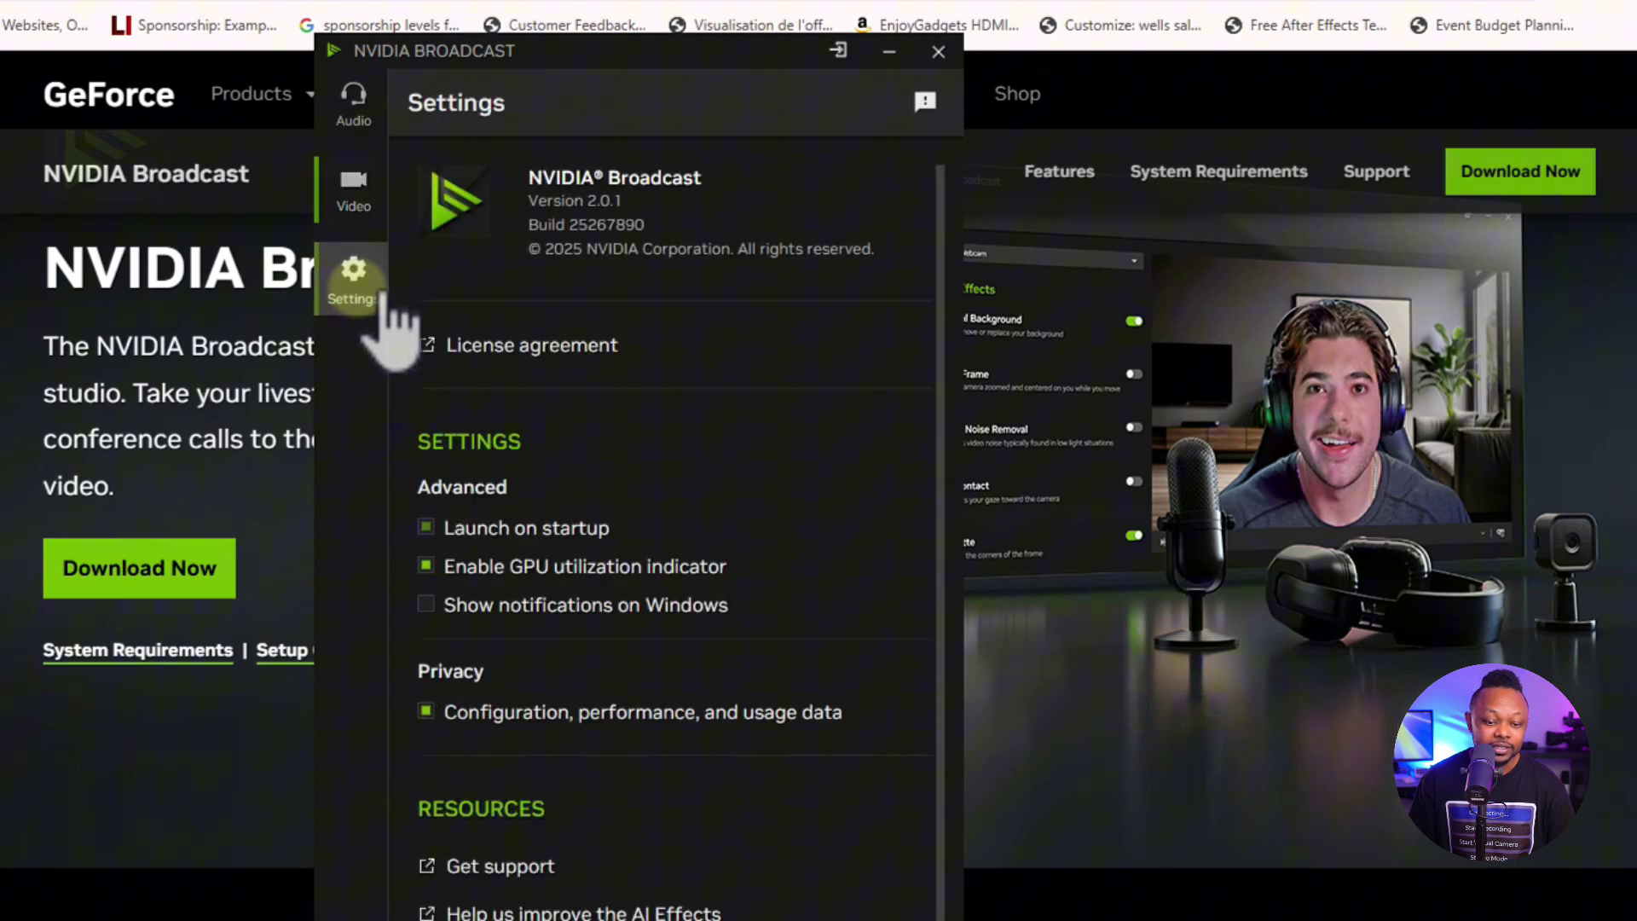
pyautogui.click(371, 192)
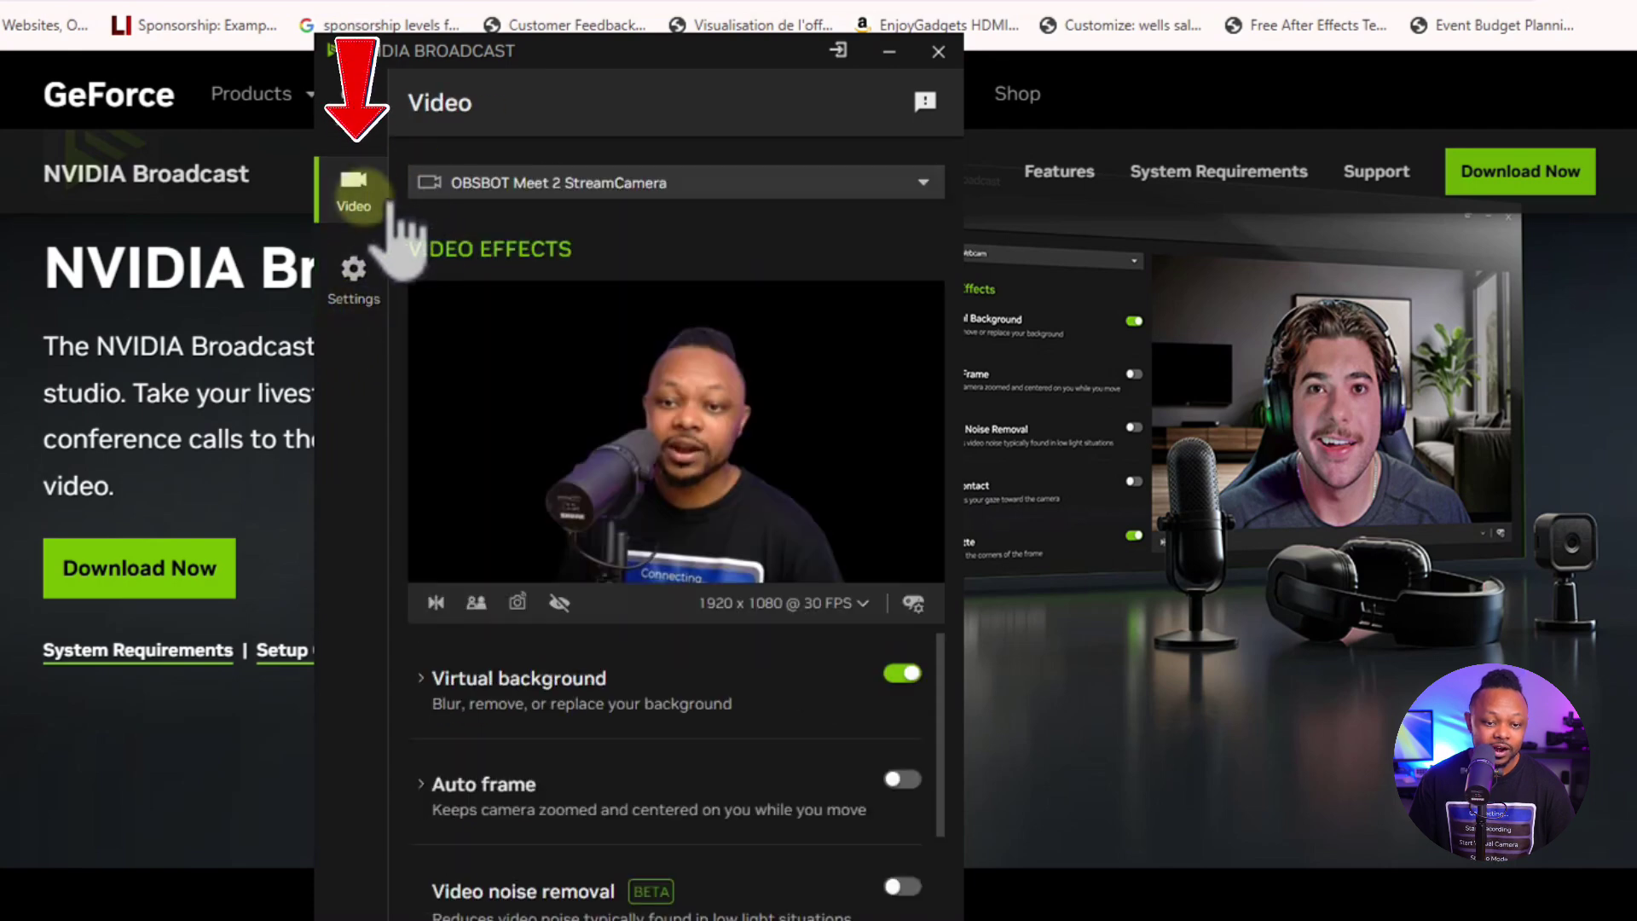
pyautogui.click(554, 183)
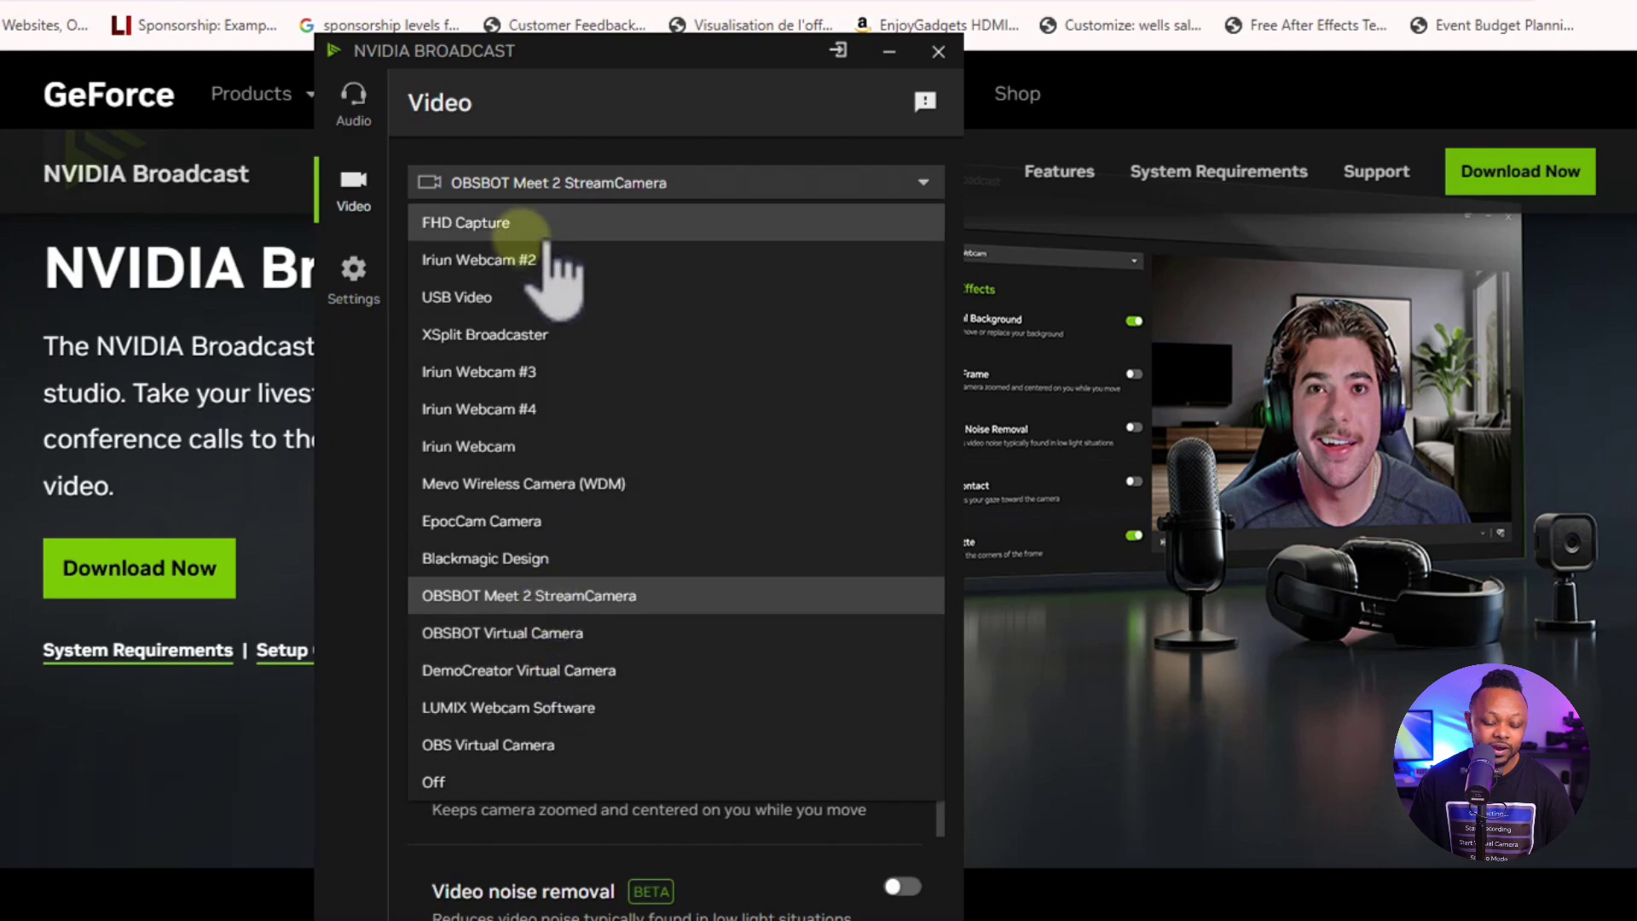
pyautogui.click(545, 597)
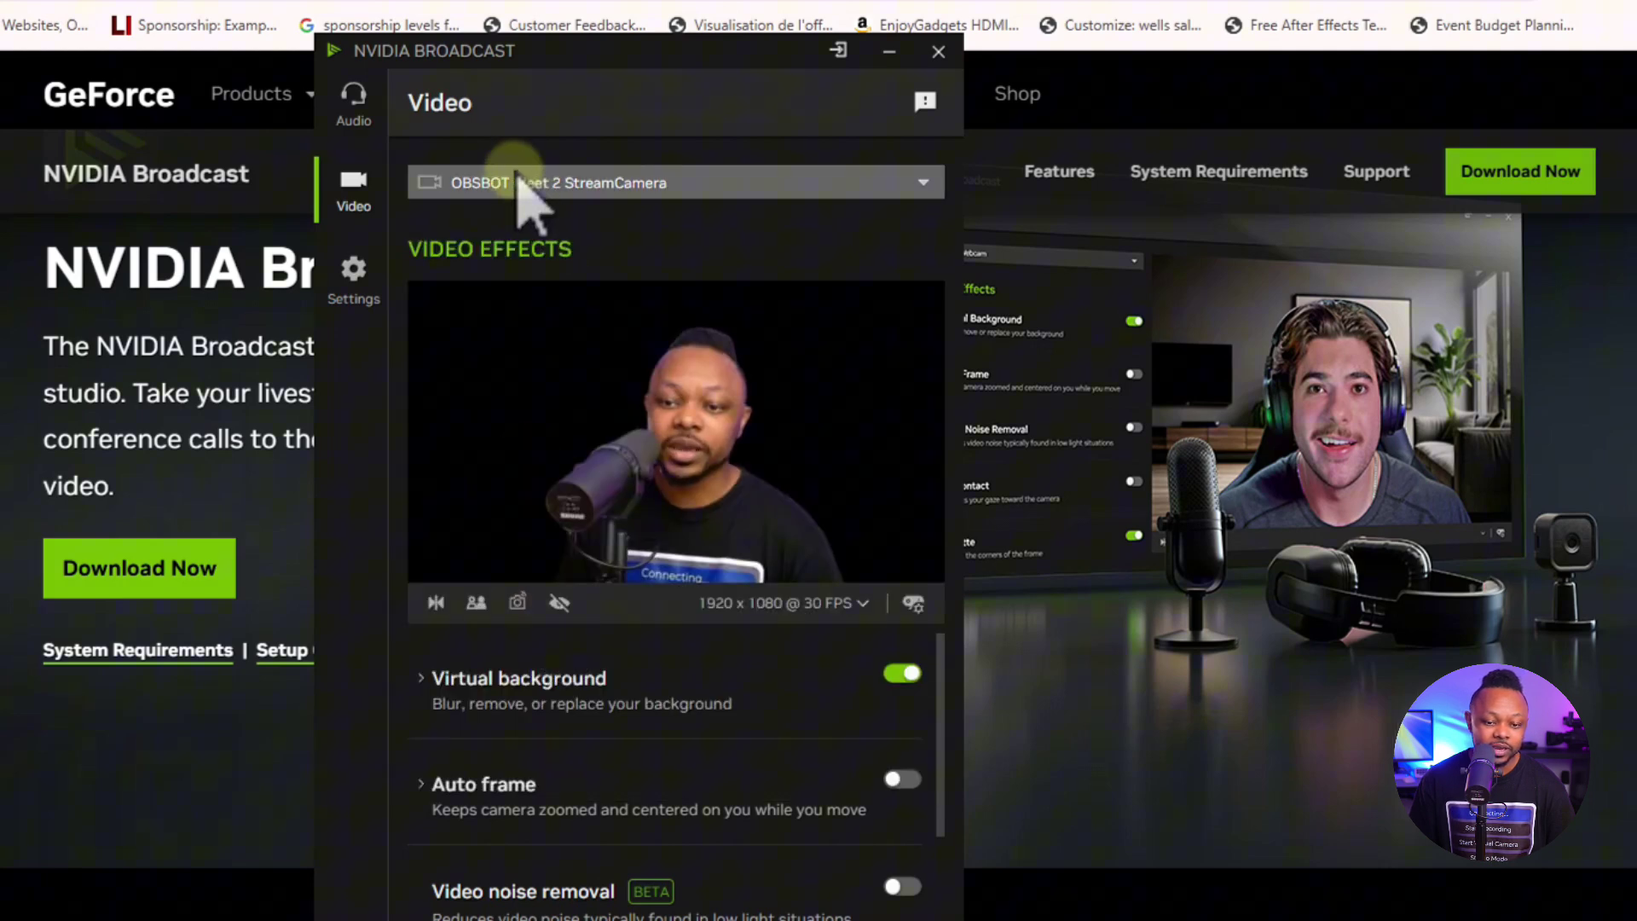
pyautogui.click(902, 673)
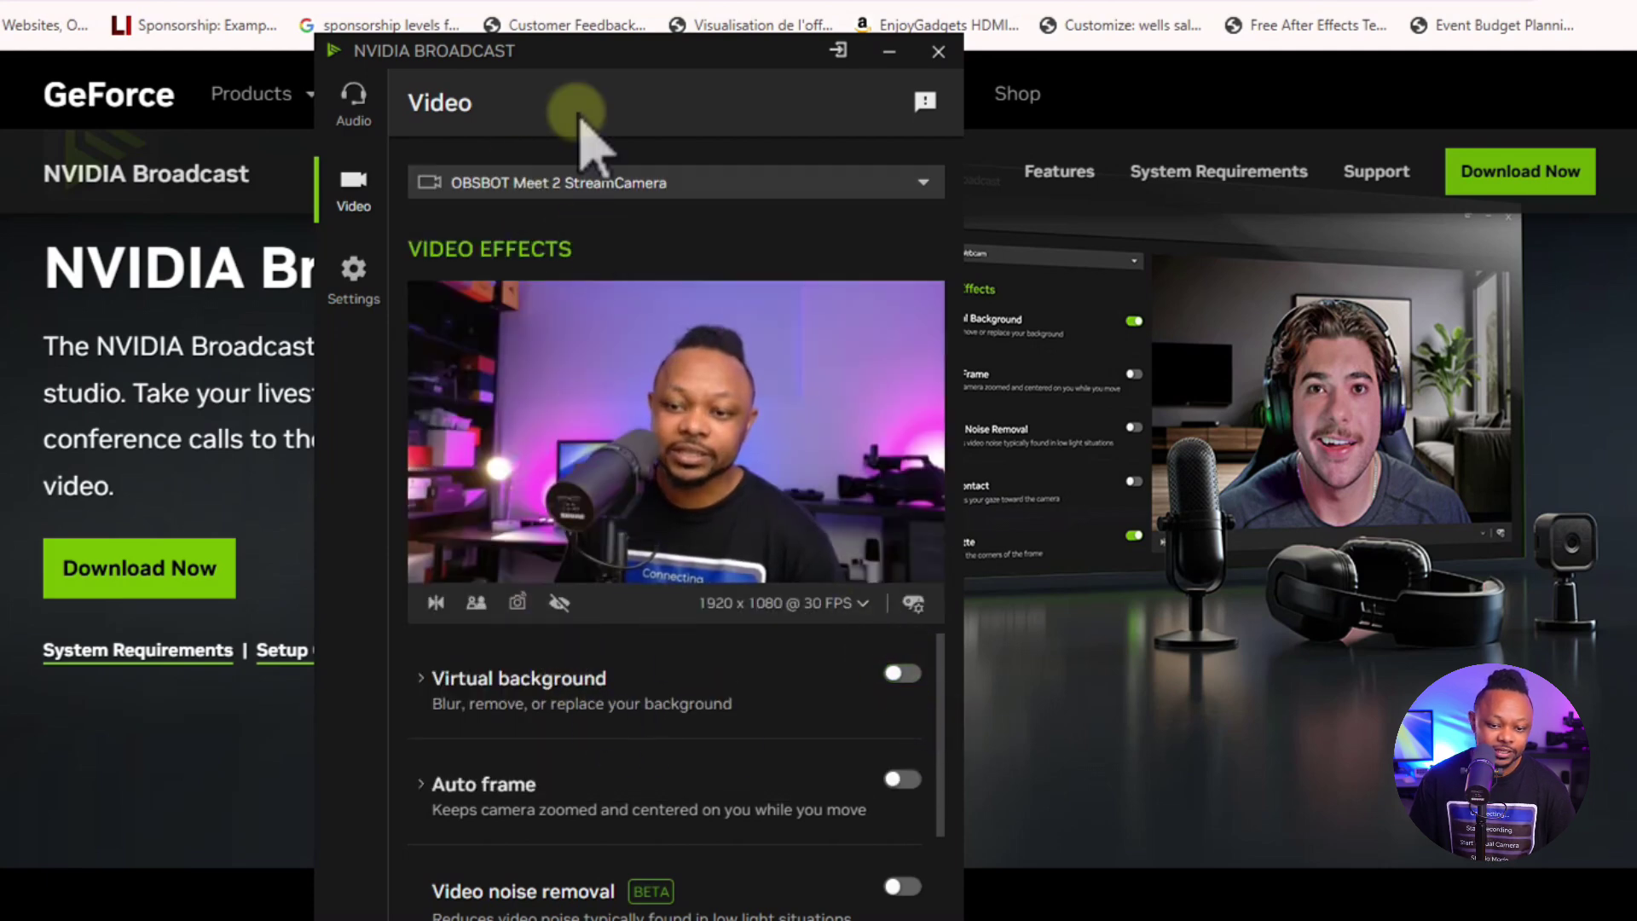
pyautogui.moveTo(601, 47); pyautogui.dragTo(637, 0)
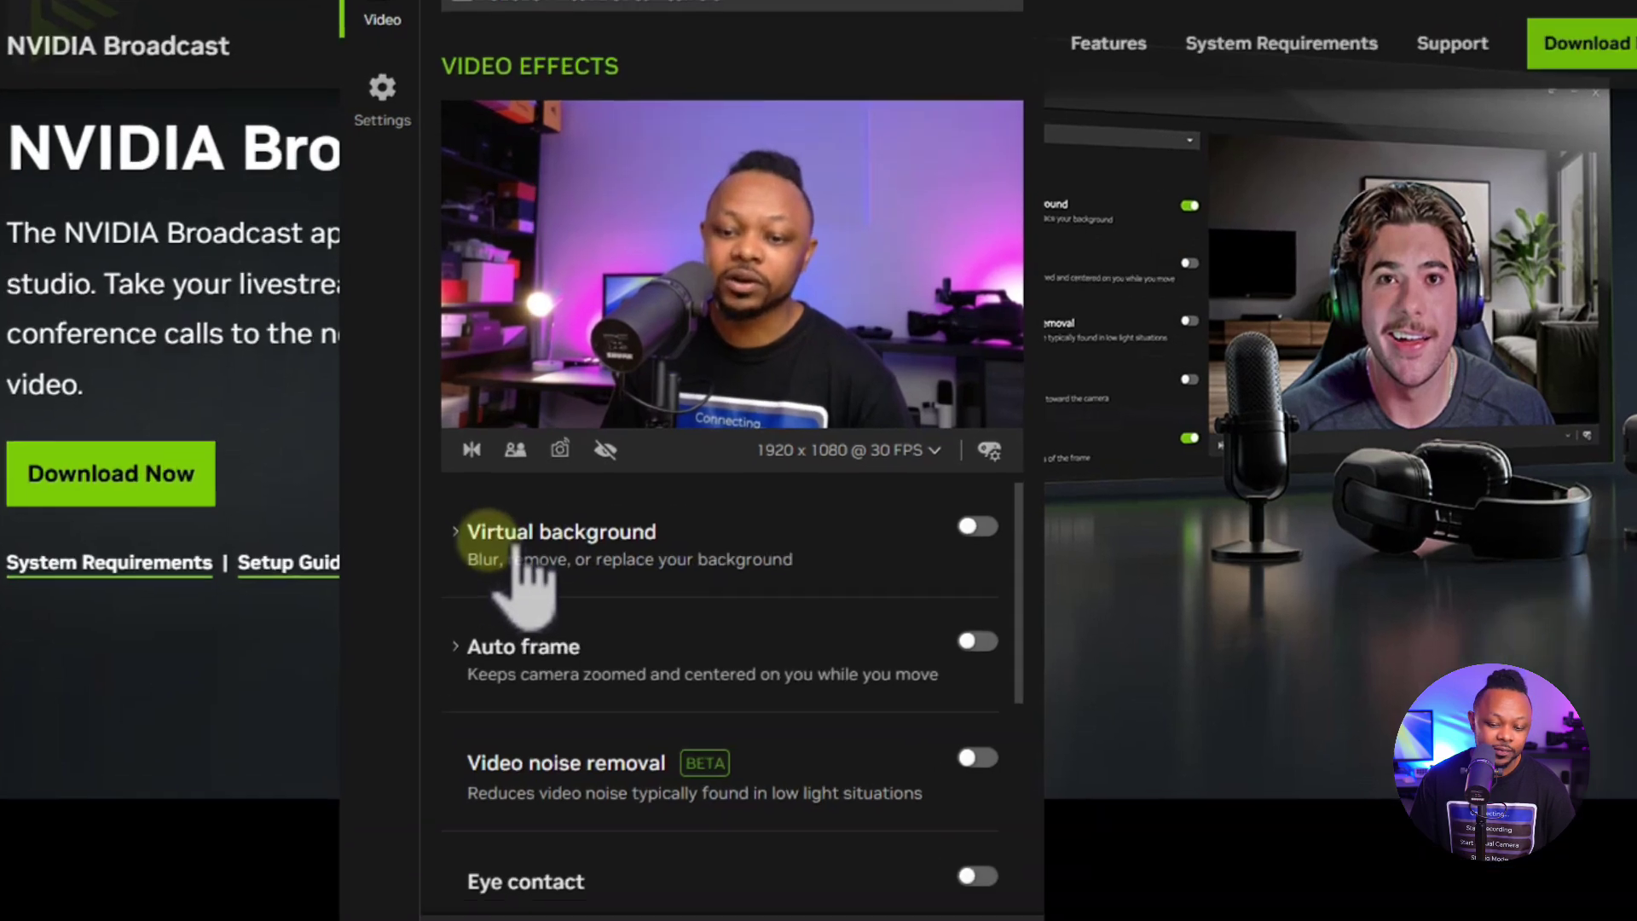
# Step: Change Virtual background from Remove to Blur and switch it back on
pyautogui.click(517, 550)
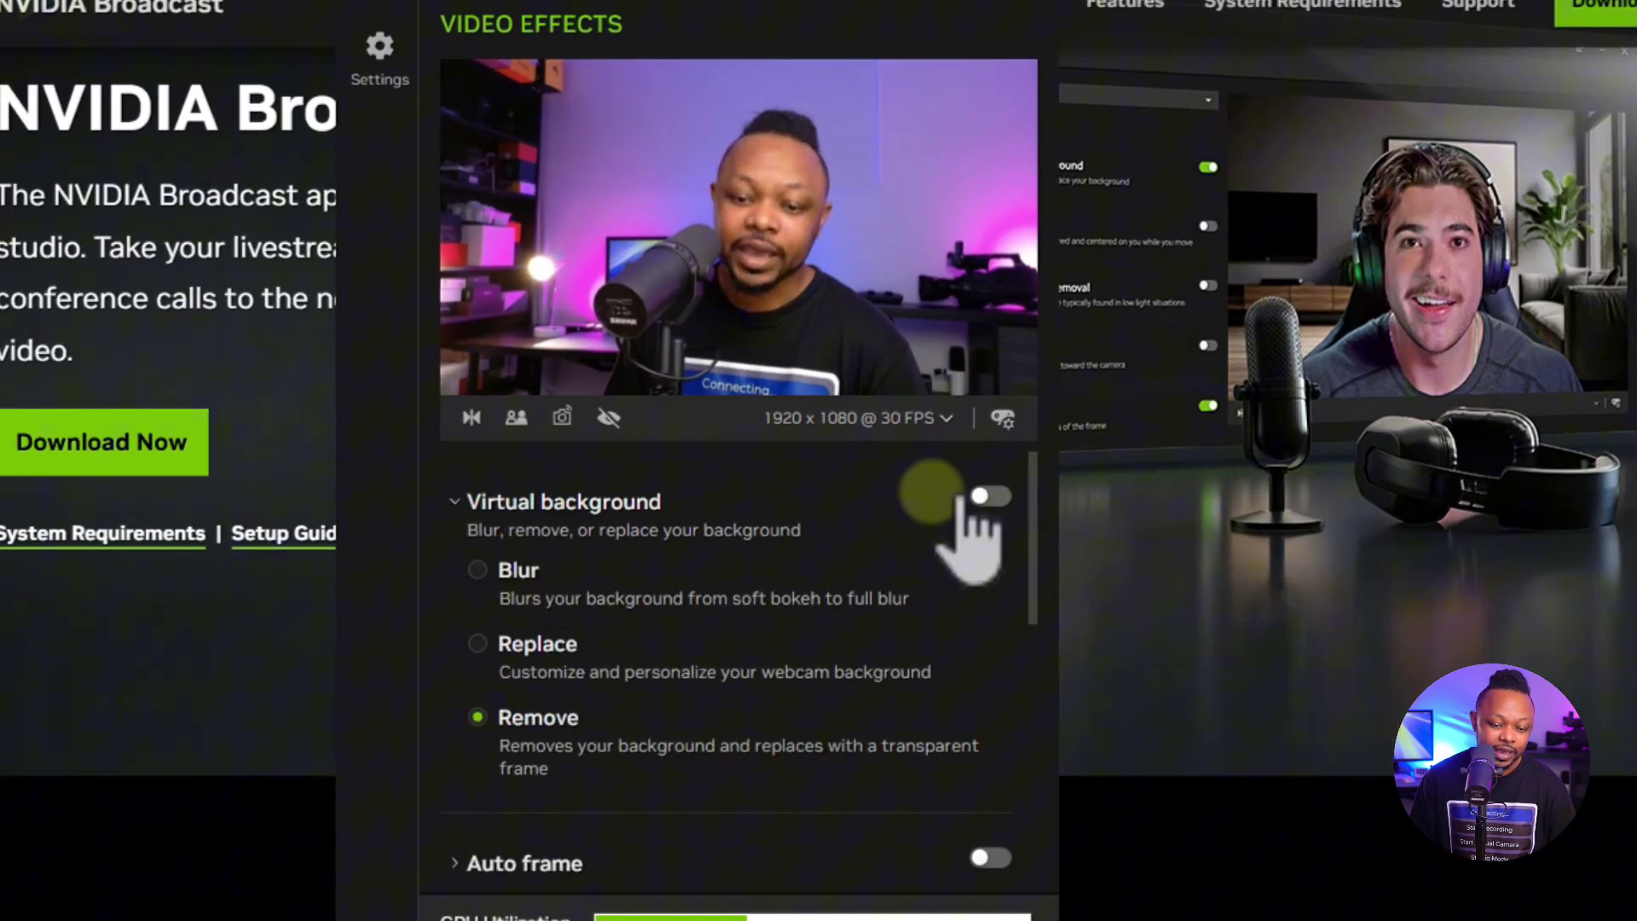
pyautogui.click(509, 578)
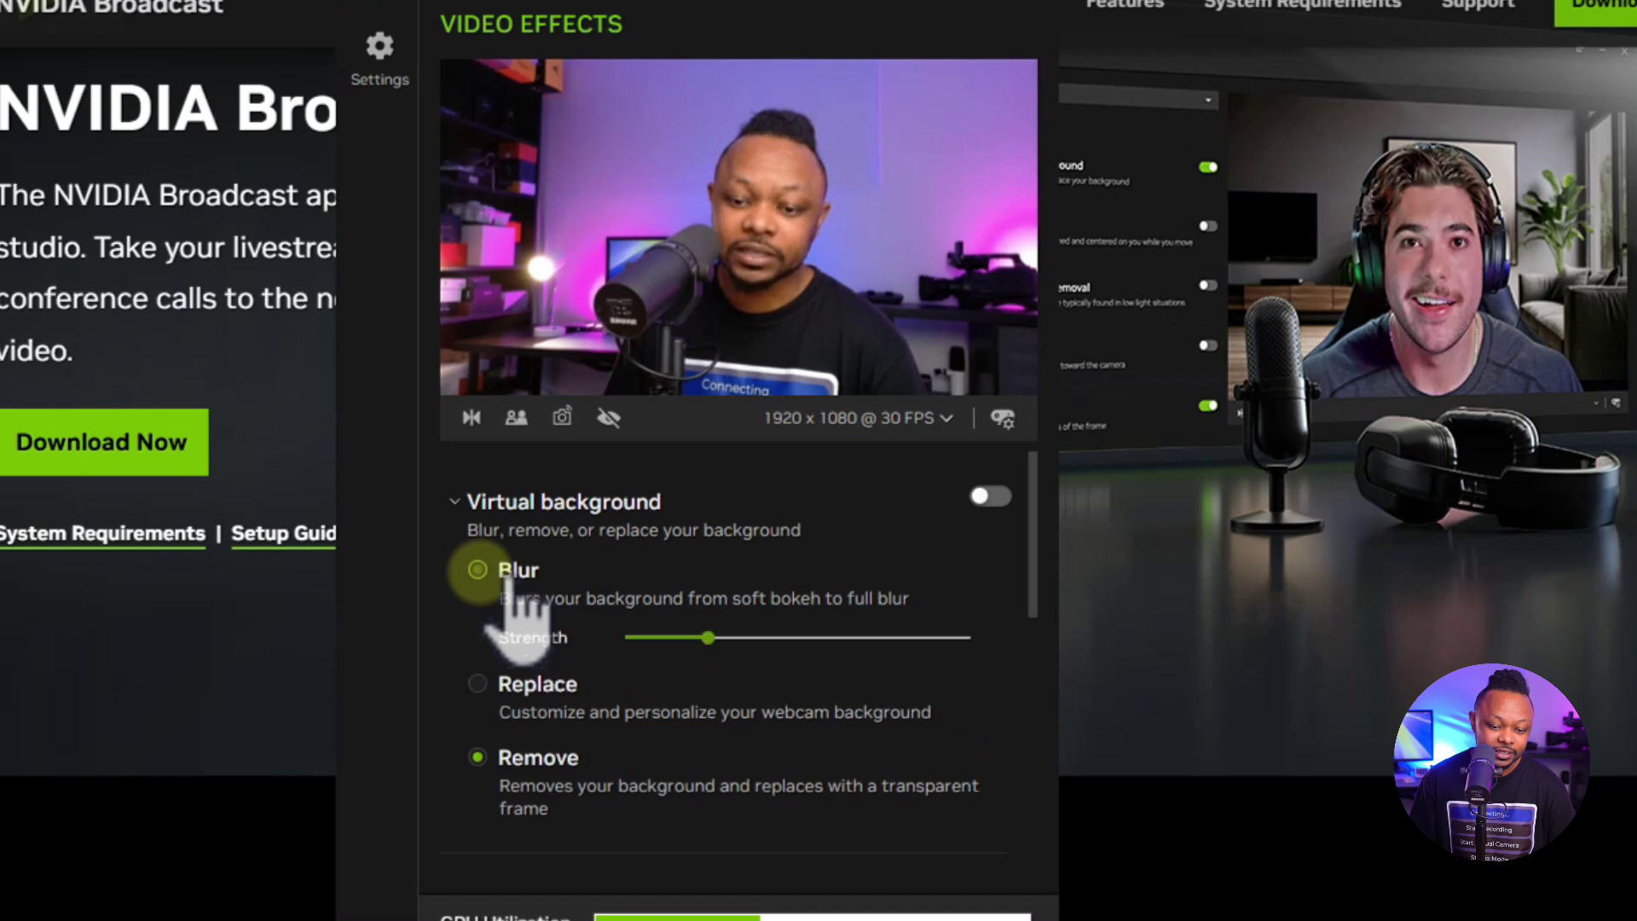
pyautogui.click(981, 495)
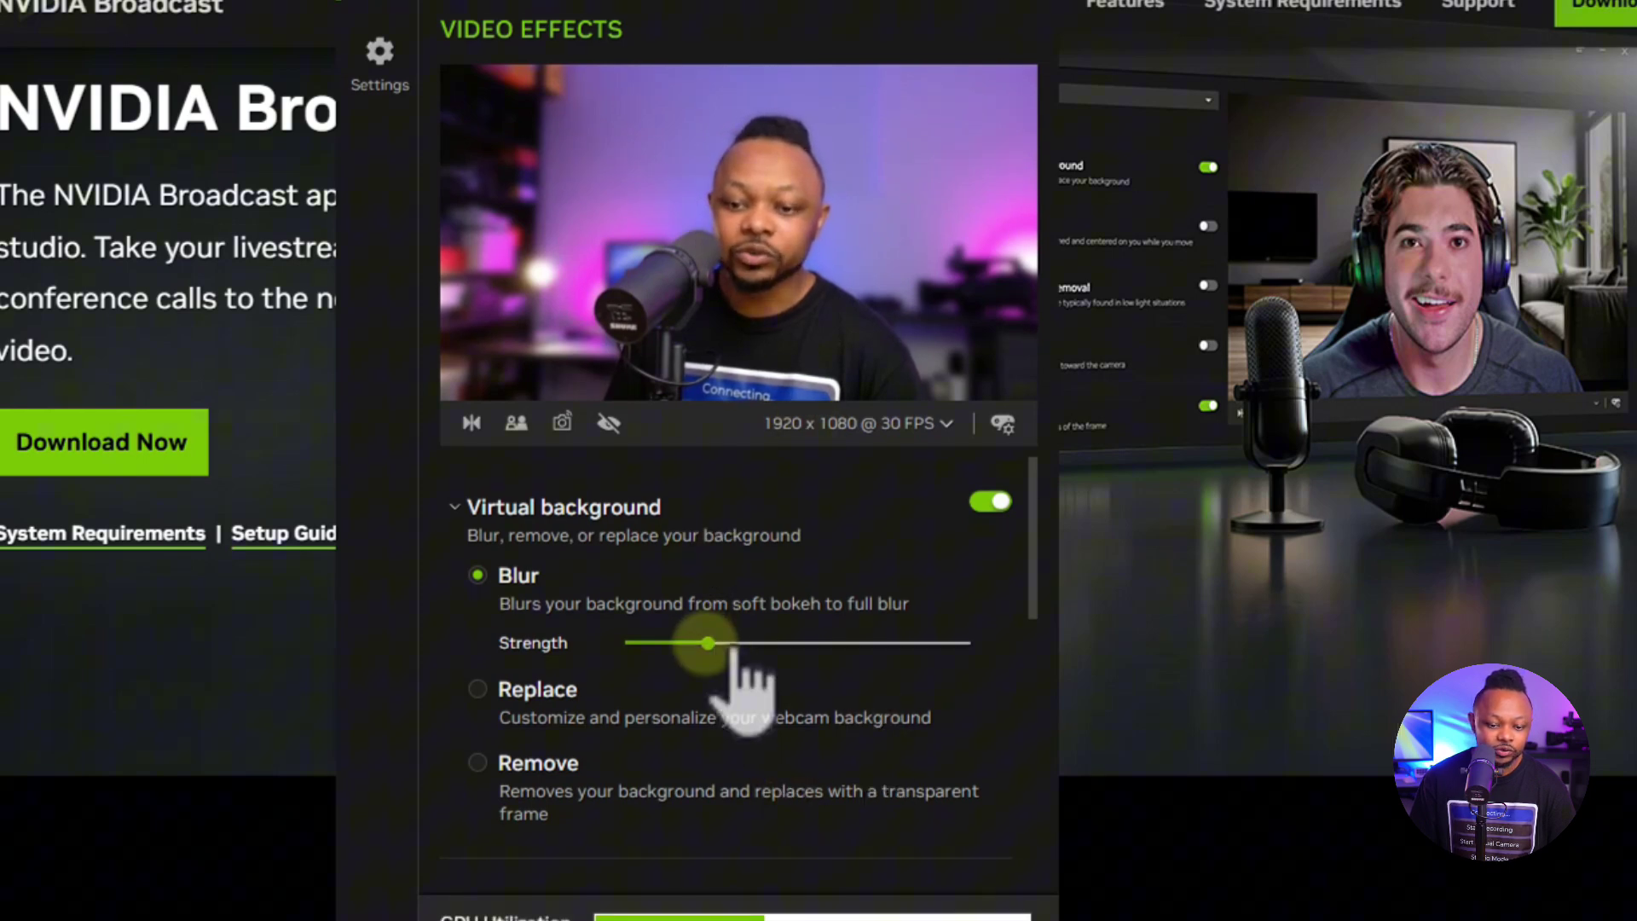
# Step: Lower the Blur Strength to about a third and move the Broadcast window aside
pyautogui.moveTo(781, 653); pyautogui.dragTo(985, 654)
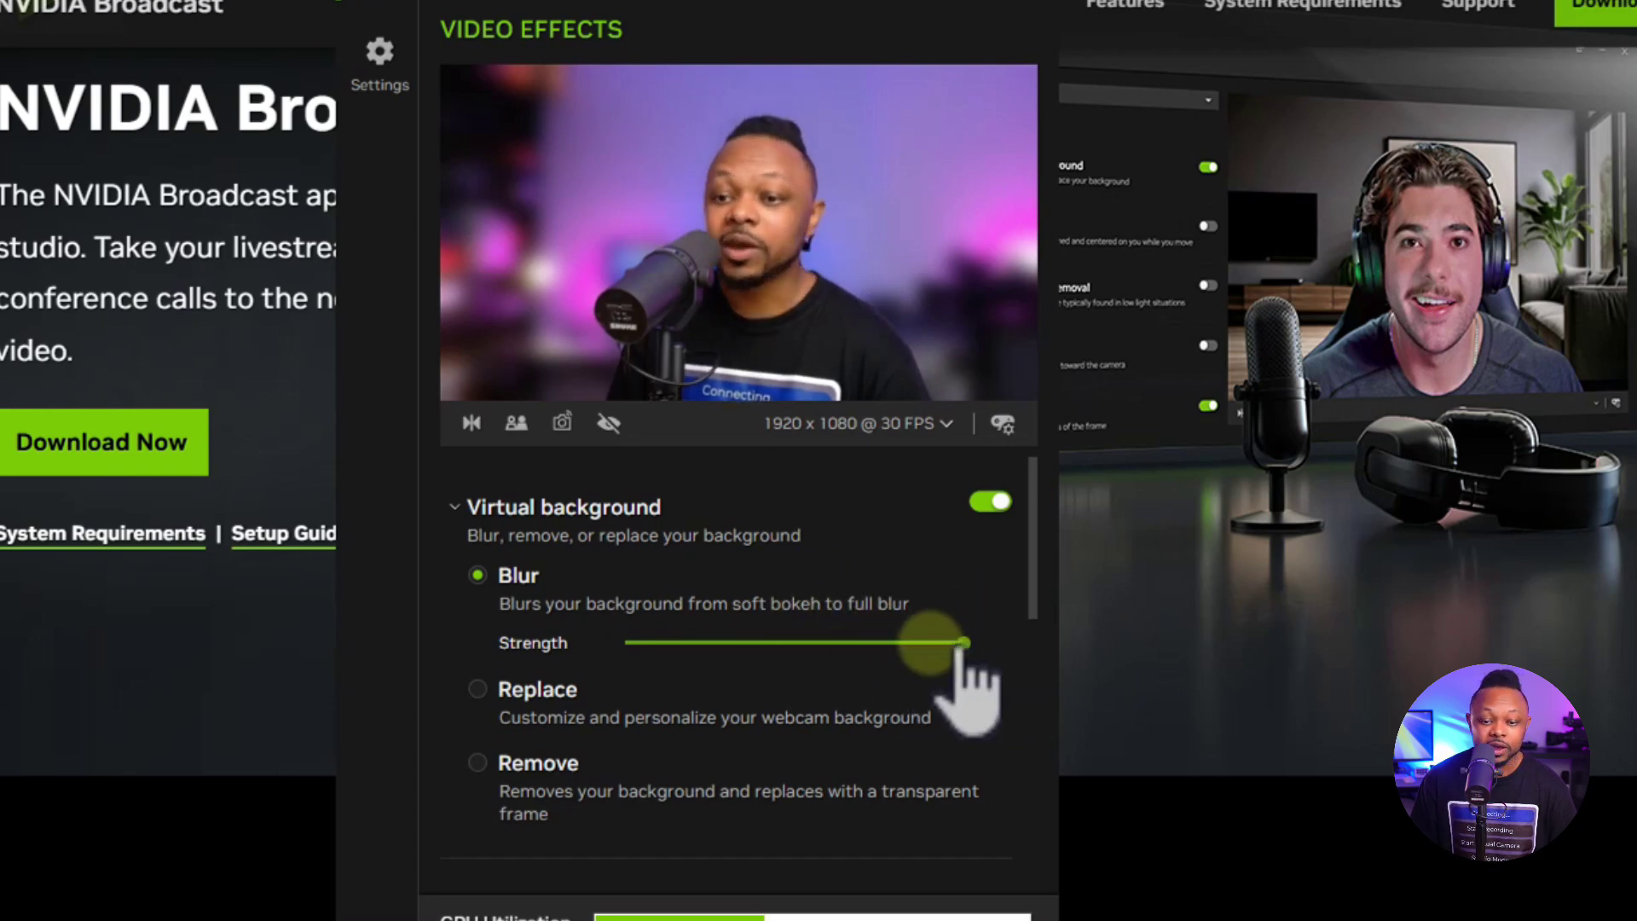
pyautogui.moveTo(989, 645); pyautogui.dragTo(701, 648)
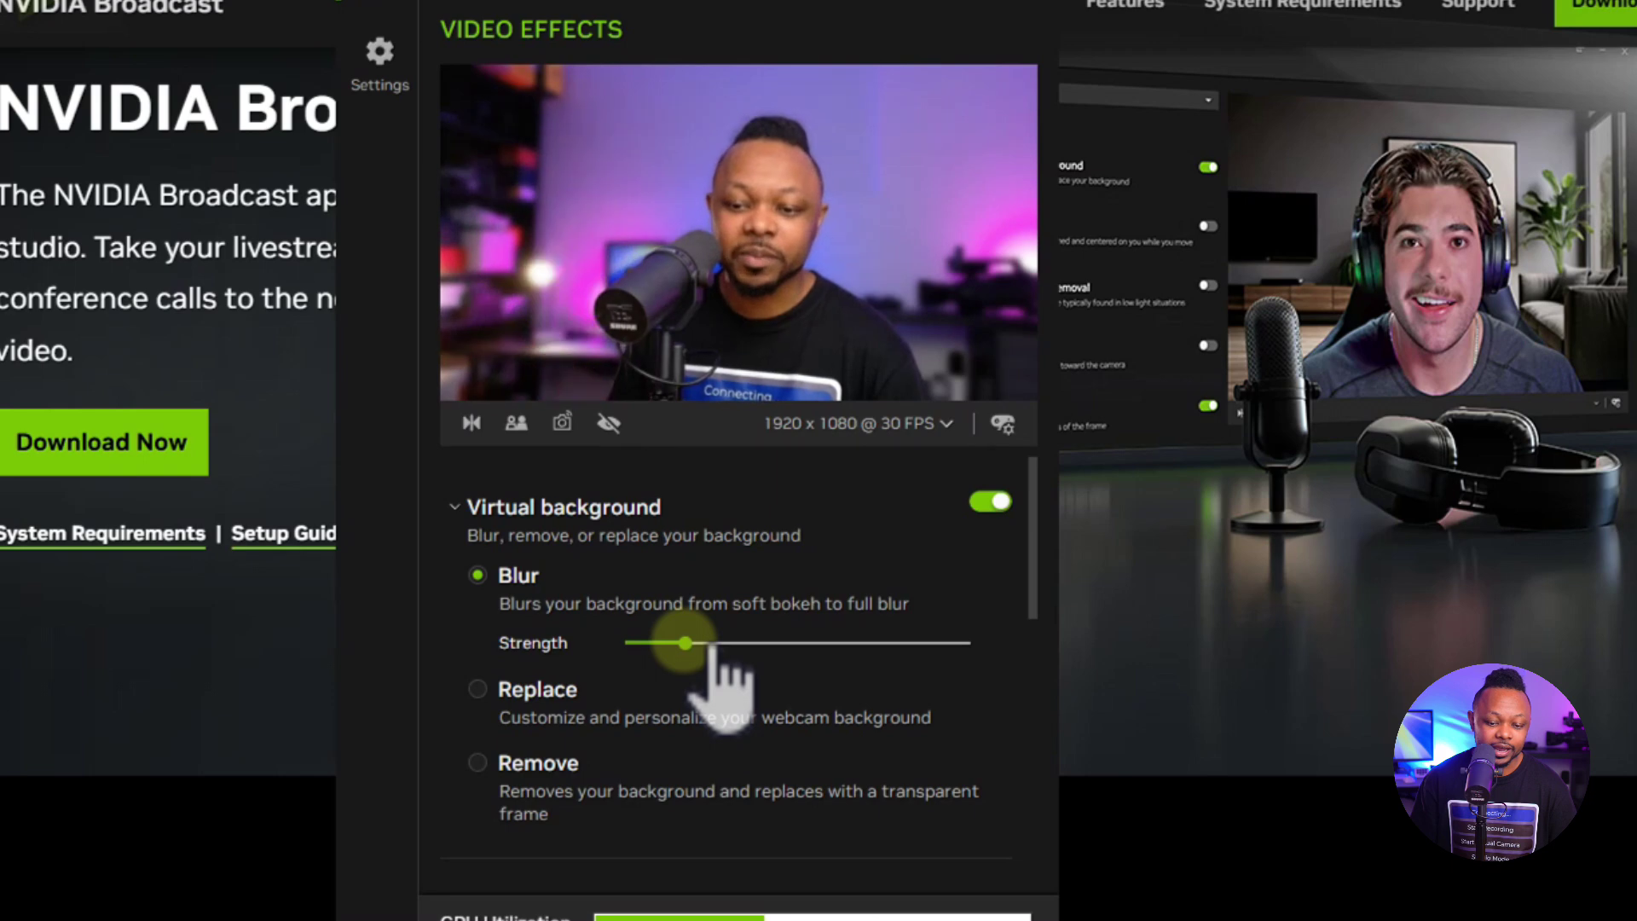
pyautogui.moveTo(713, 646); pyautogui.dragTo(722, 647)
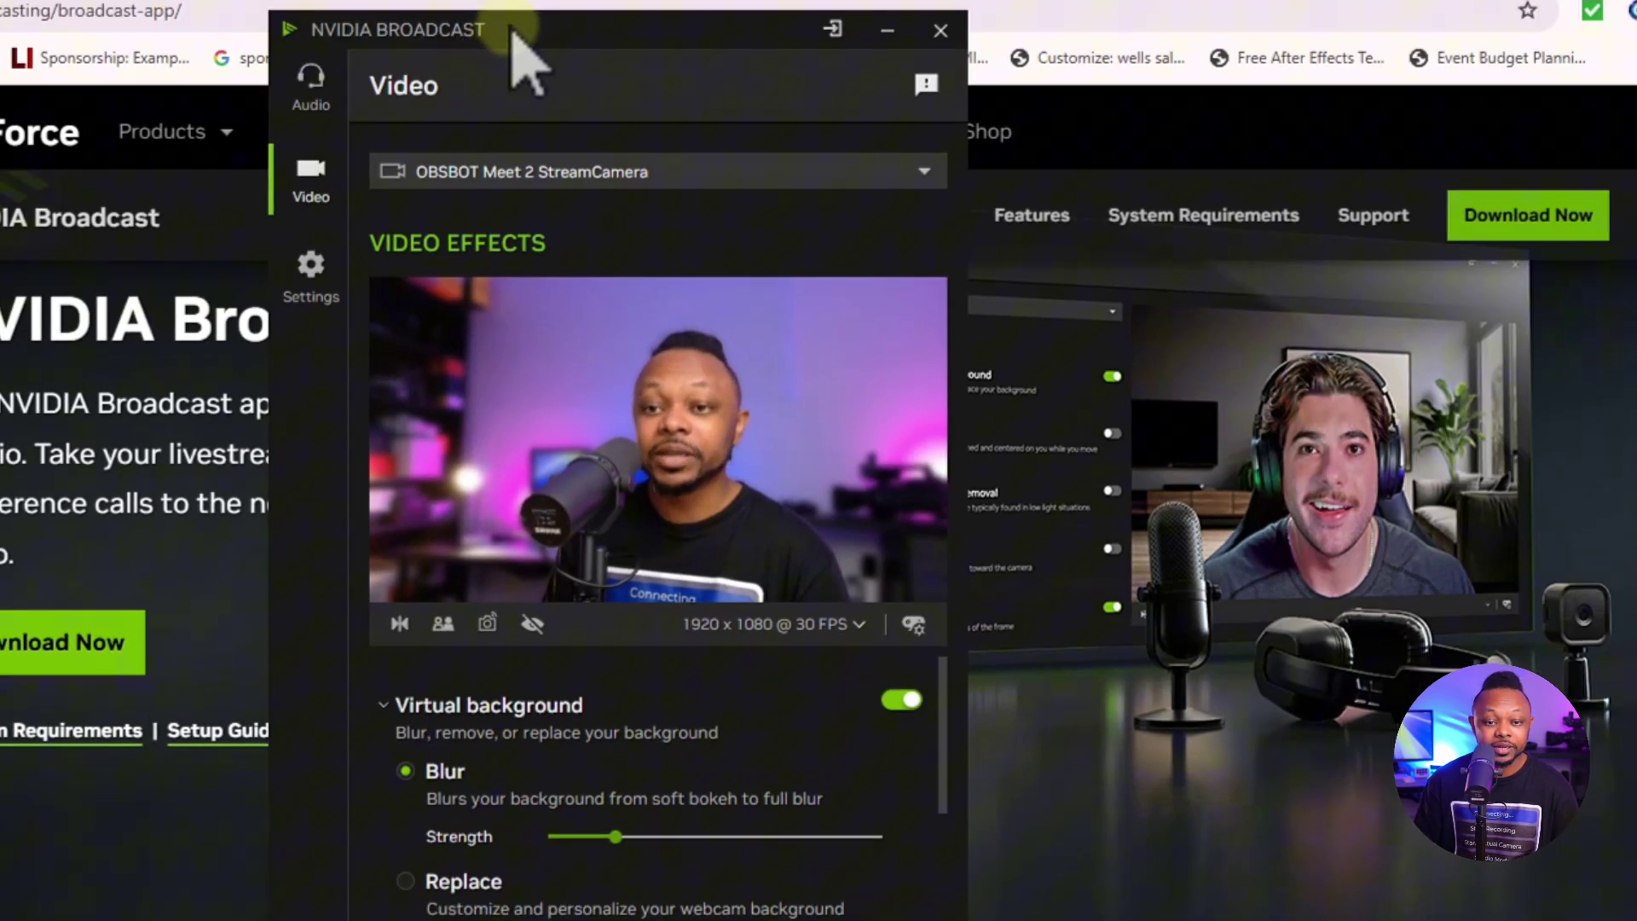
pyautogui.moveTo(512, 35); pyautogui.dragTo(731, 51)
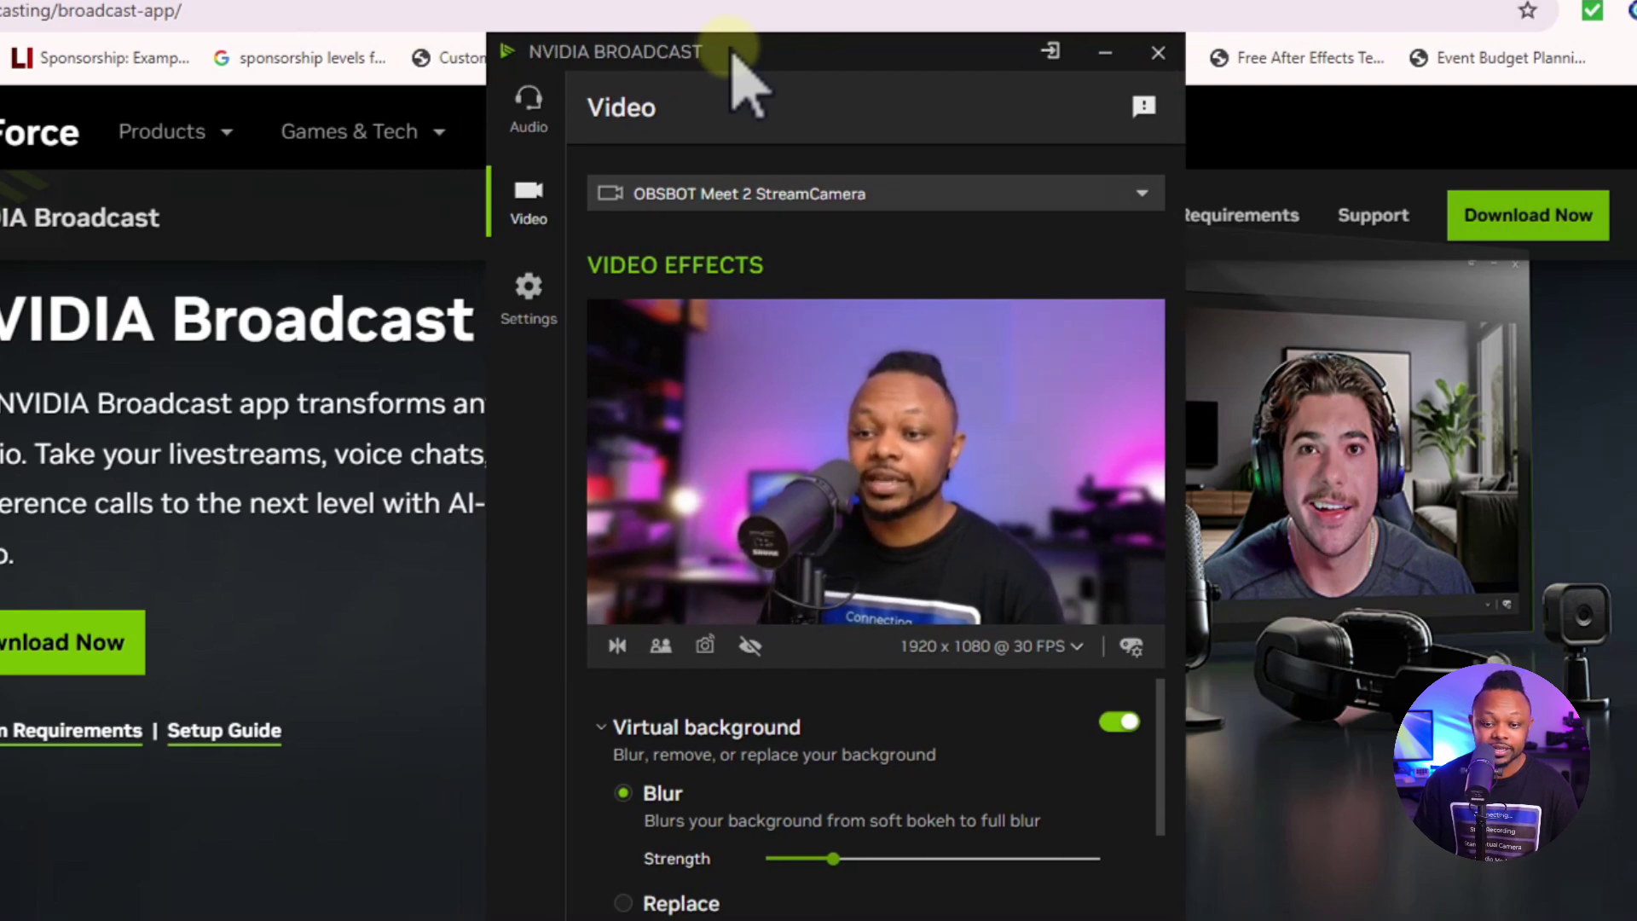
pyautogui.moveTo(886, 848); pyautogui.dragTo(844, 873)
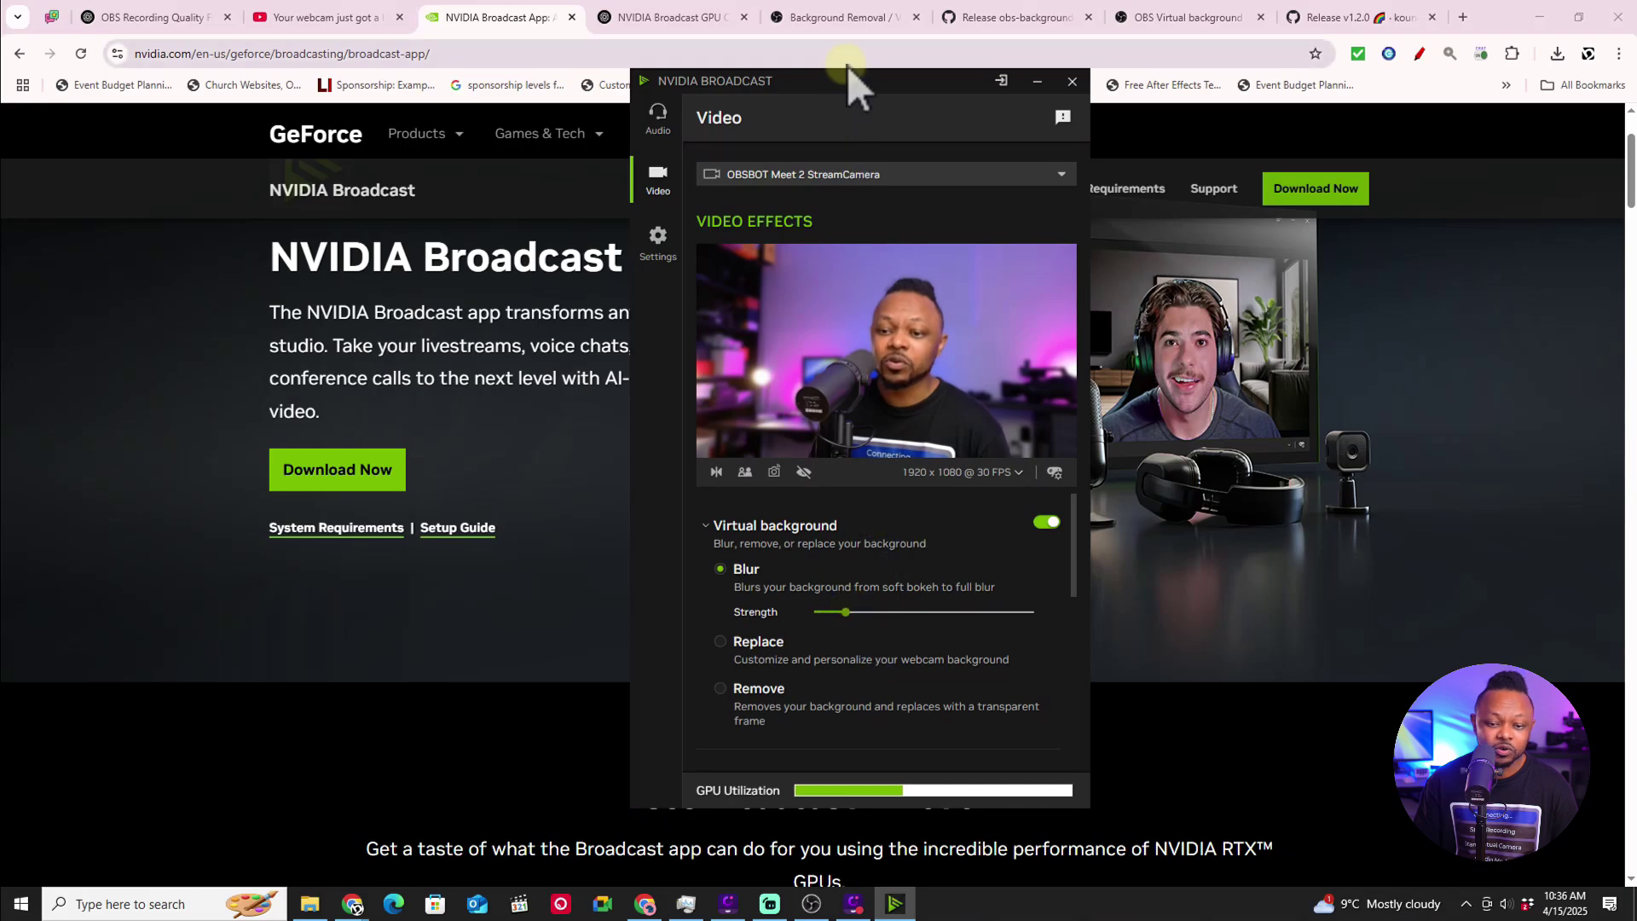
pyautogui.moveTo(846, 70); pyautogui.dragTo(1636, 102)
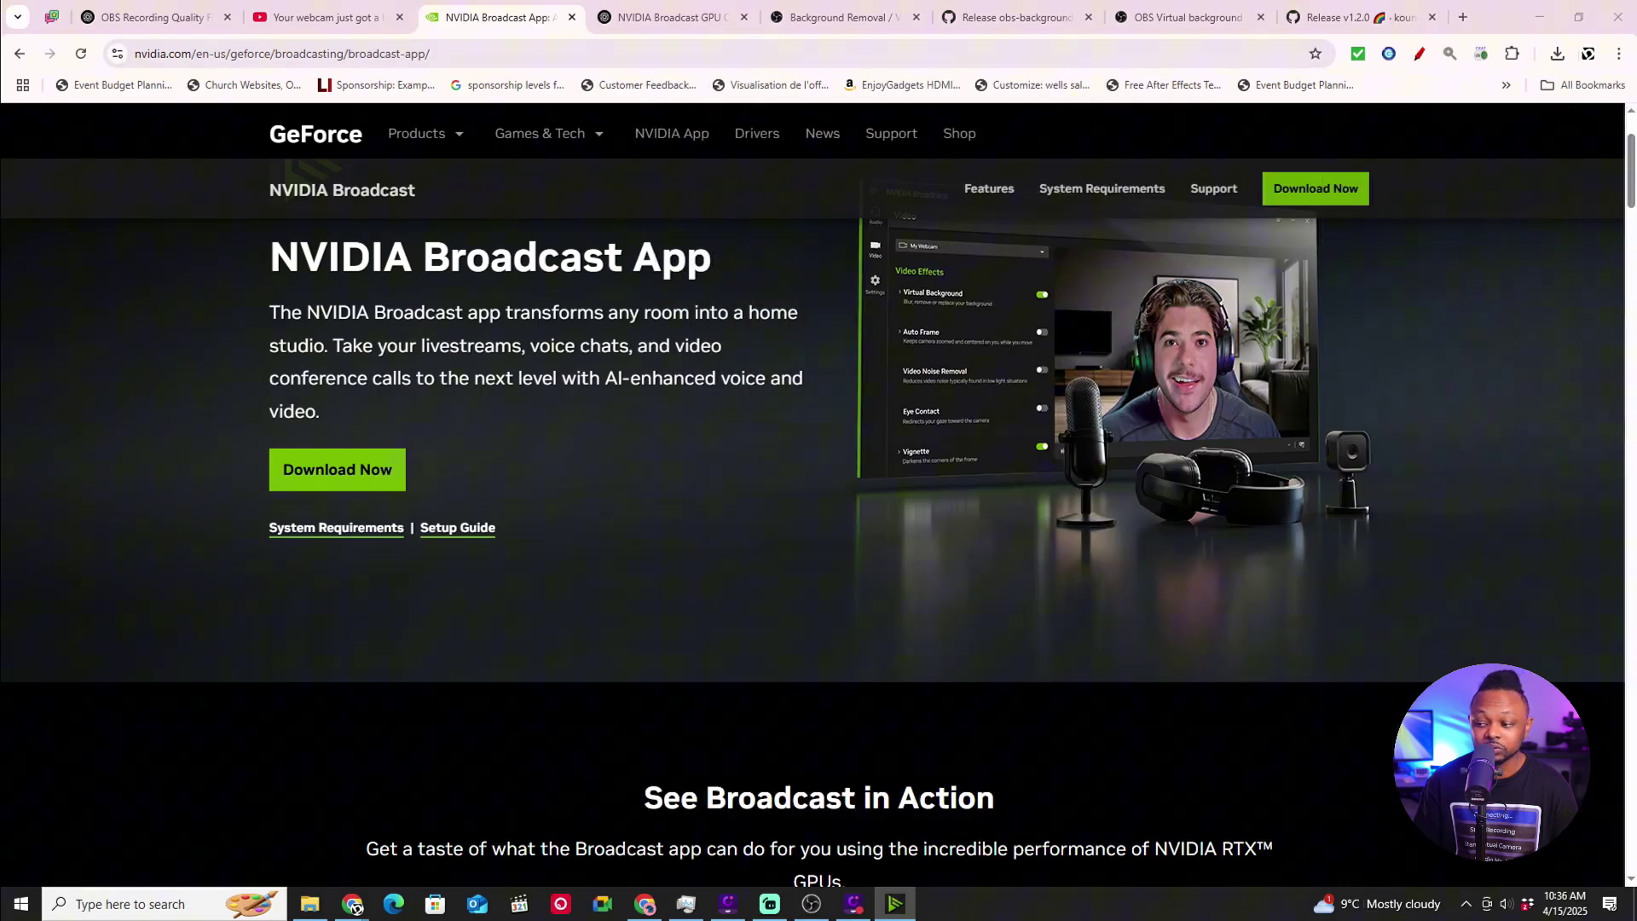
# Step: In OBS, hide the cam and Window Capture sources and add a Video Capture Device named Broadcast
pyautogui.click(811, 904)
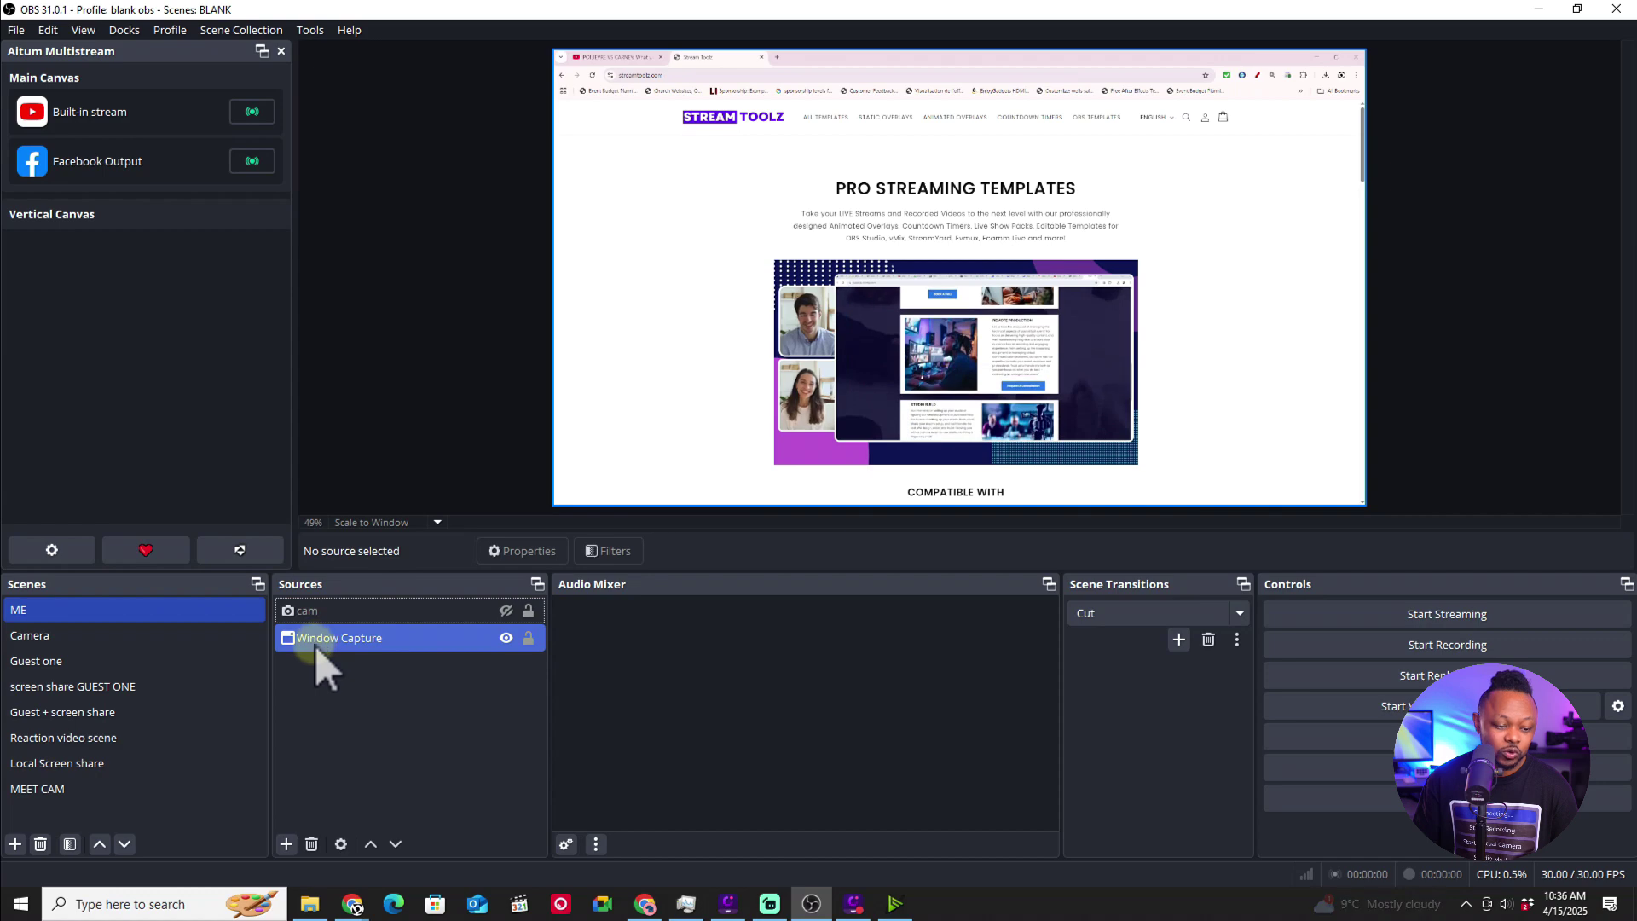
pyautogui.click(320, 607)
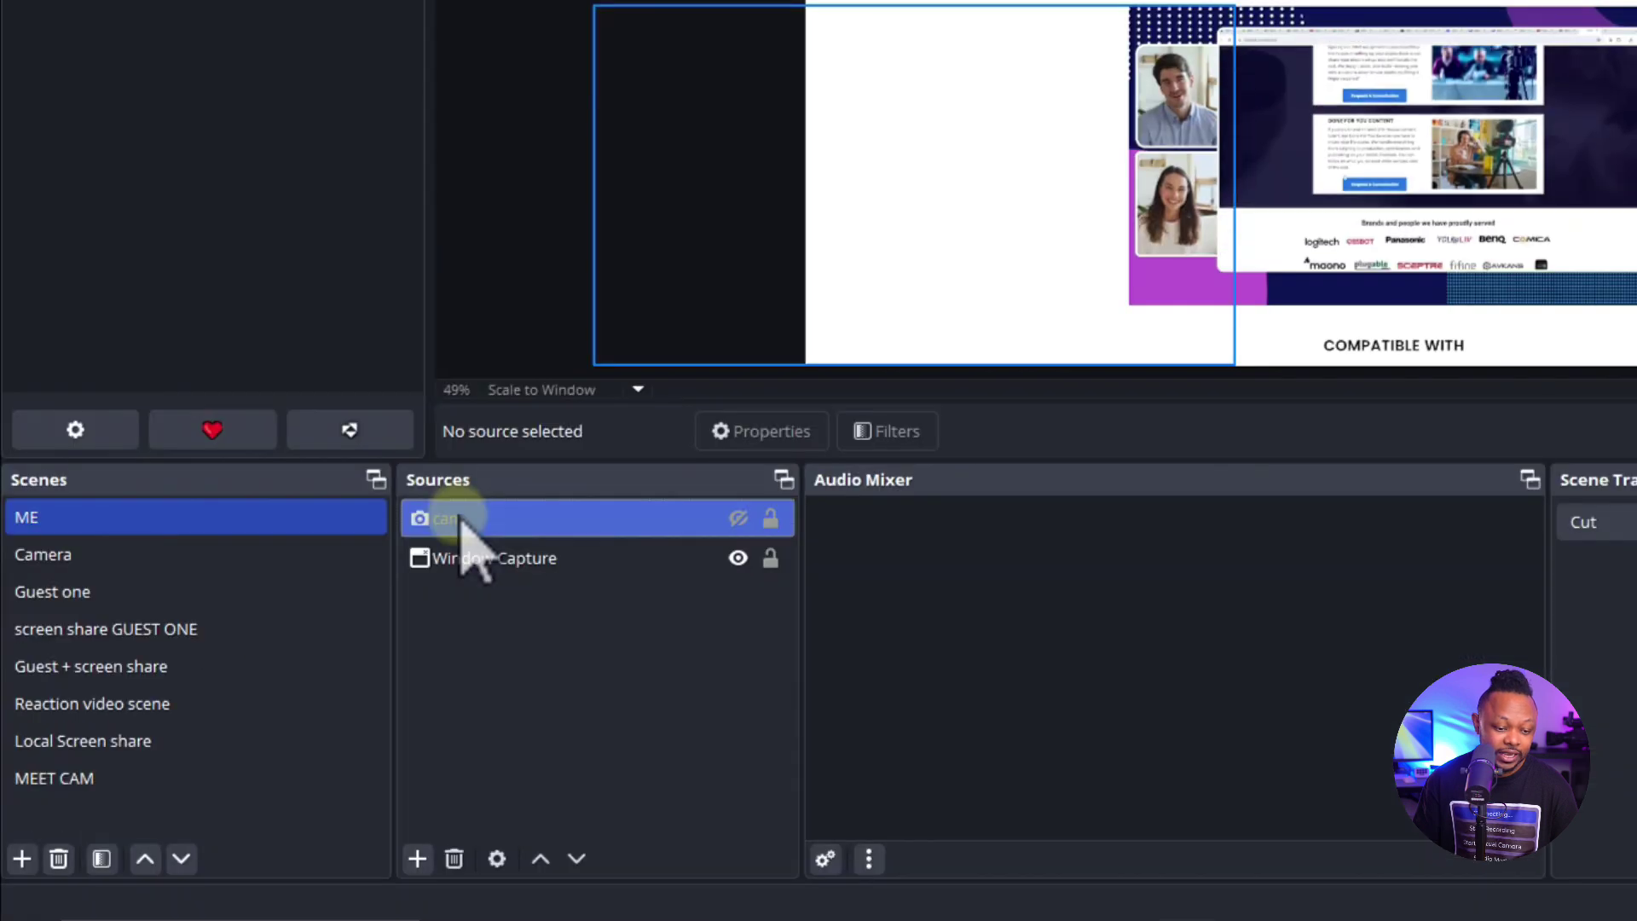
pyautogui.click(739, 519)
pyautogui.click(739, 518)
pyautogui.click(738, 558)
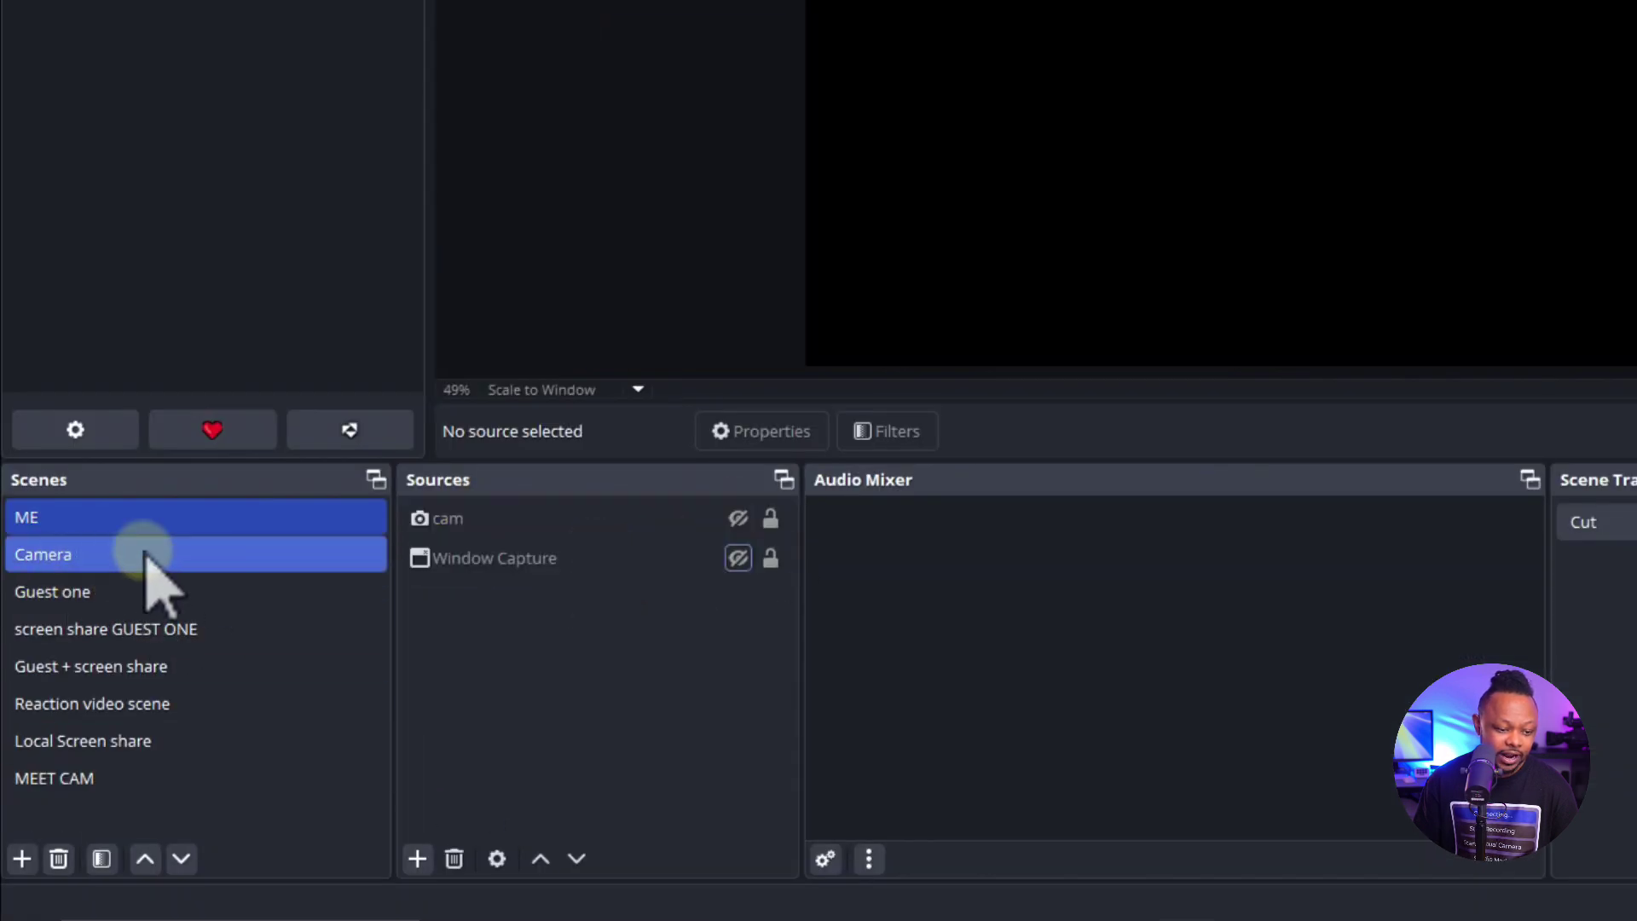
pyautogui.click(417, 857)
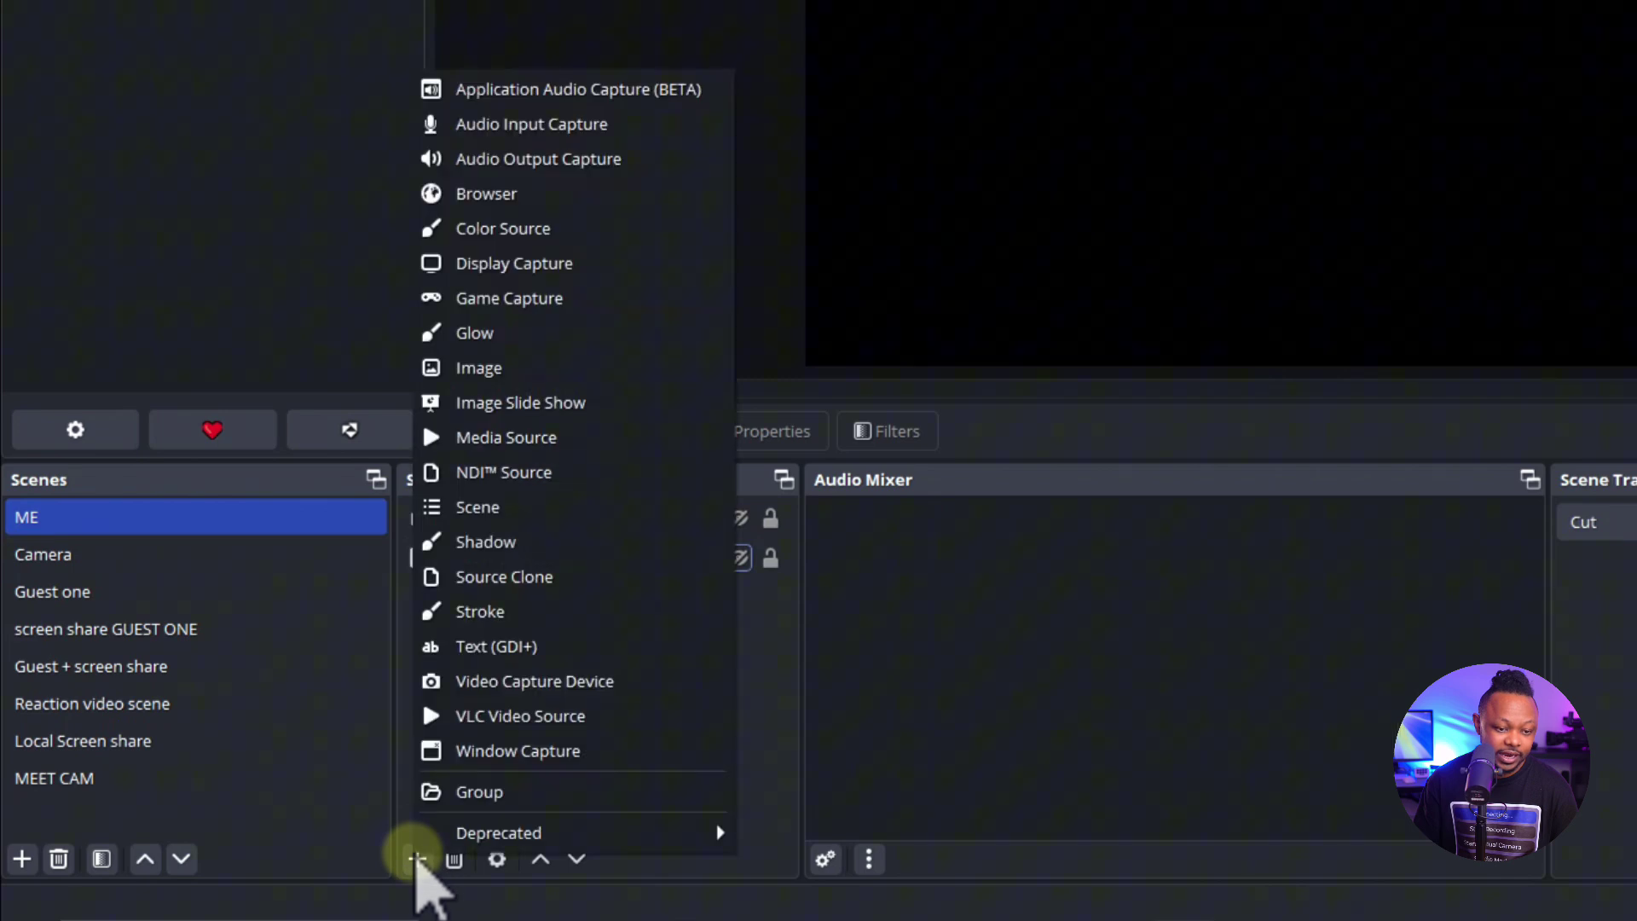
pyautogui.click(563, 683)
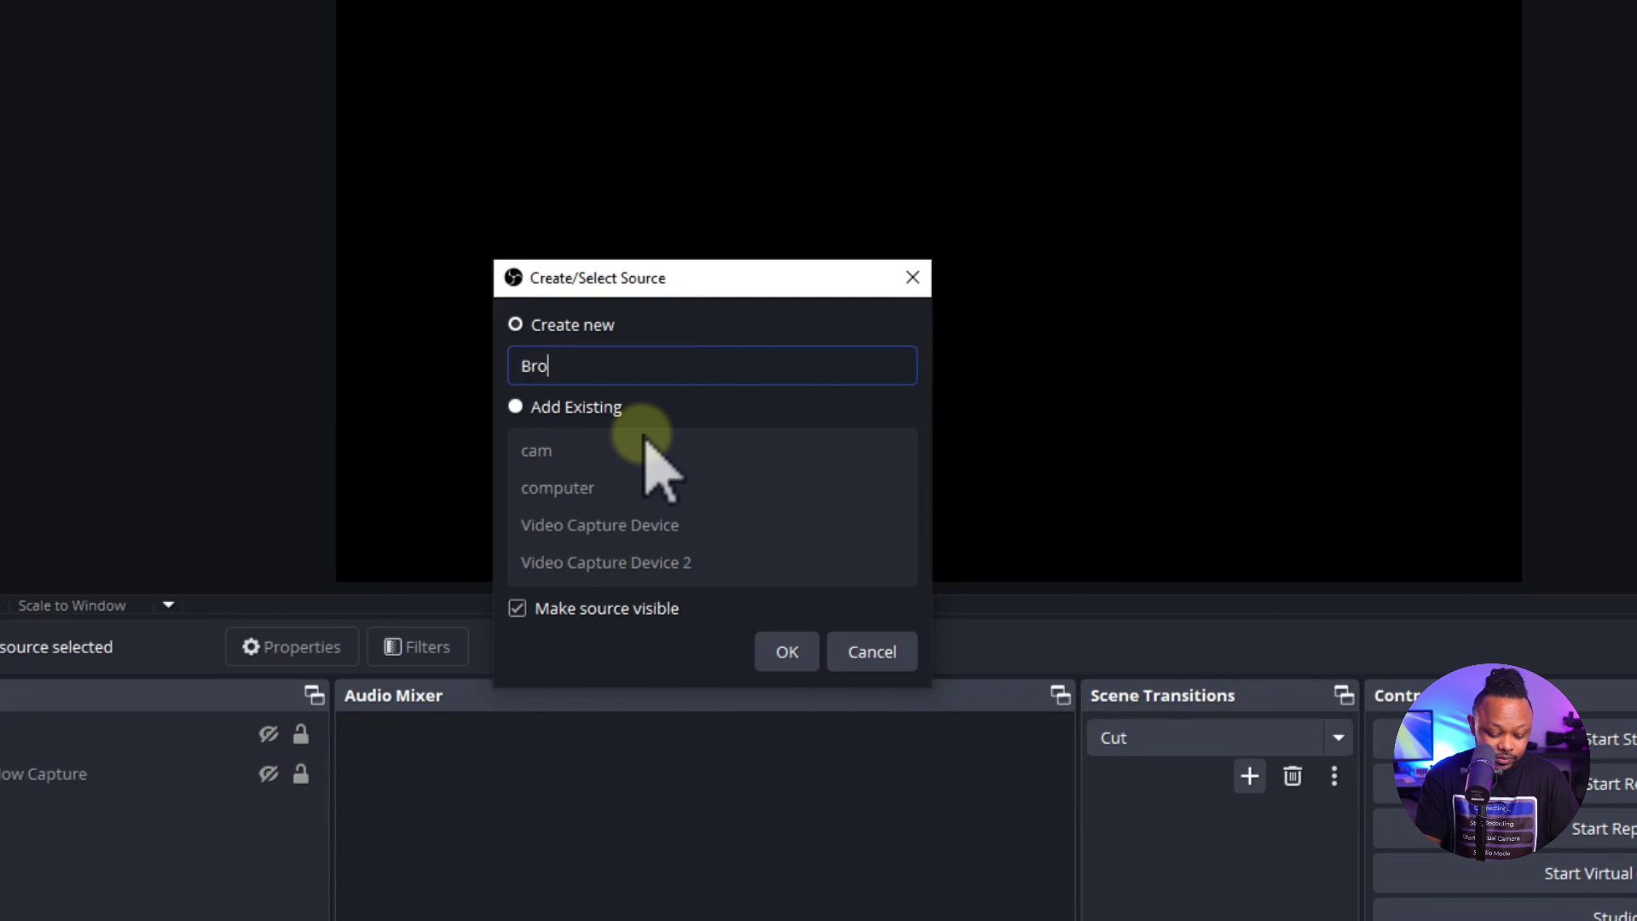
# Step: Create the Broadcast source on the Camera (NVIDIA Broadcast) device with Custom Resolution/FPS Type
pyautogui.click(802, 654)
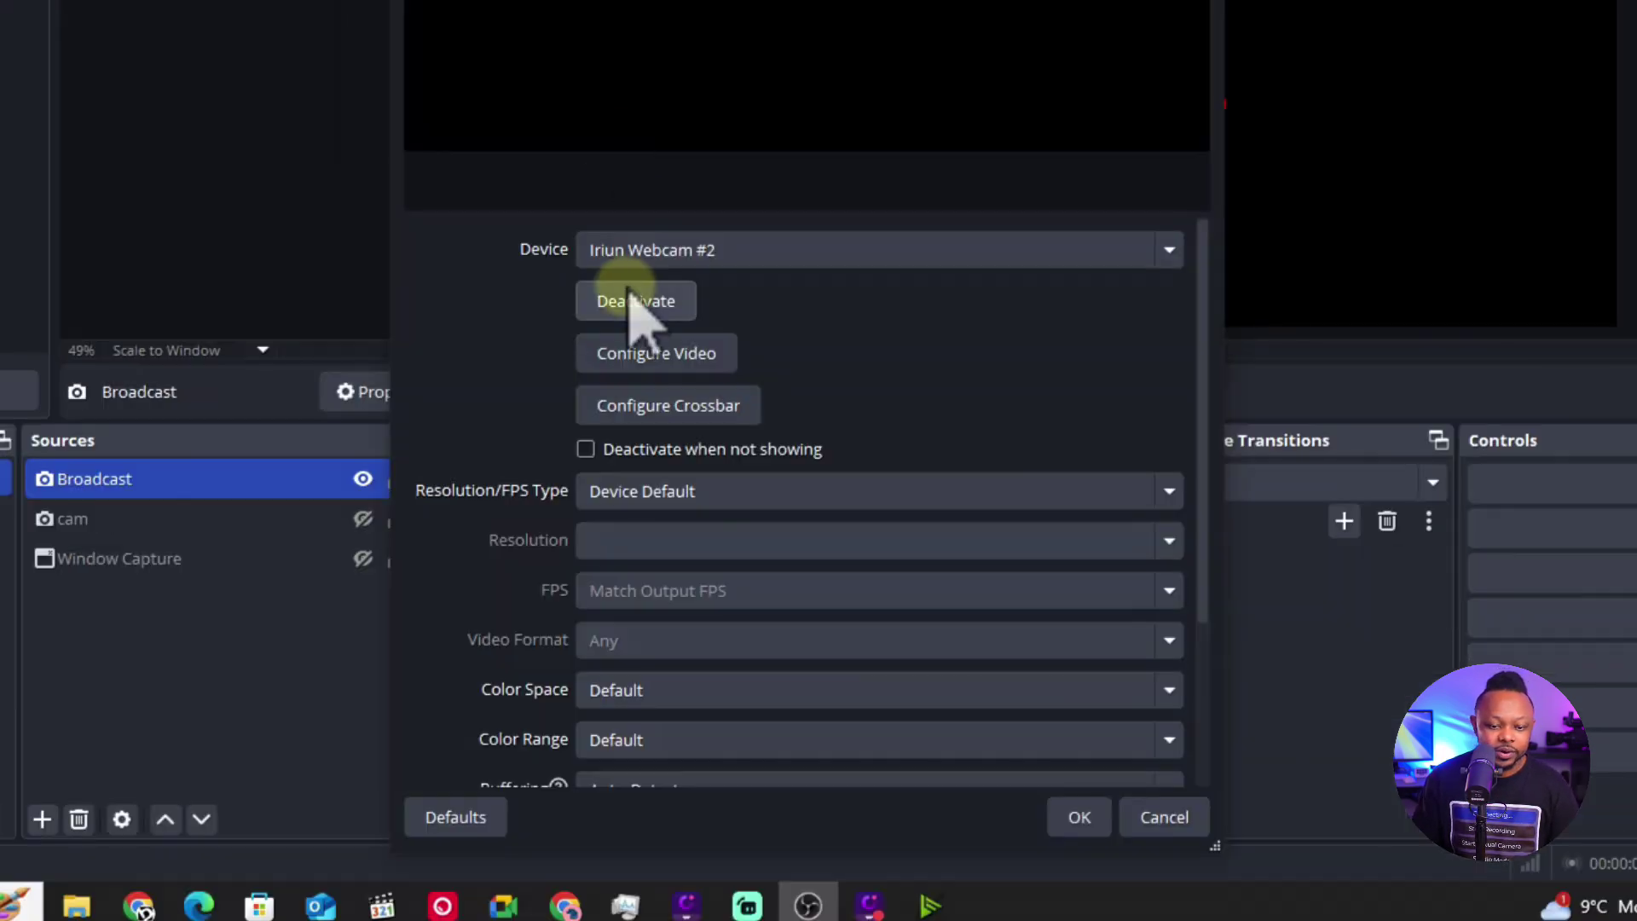
pyautogui.click(652, 256)
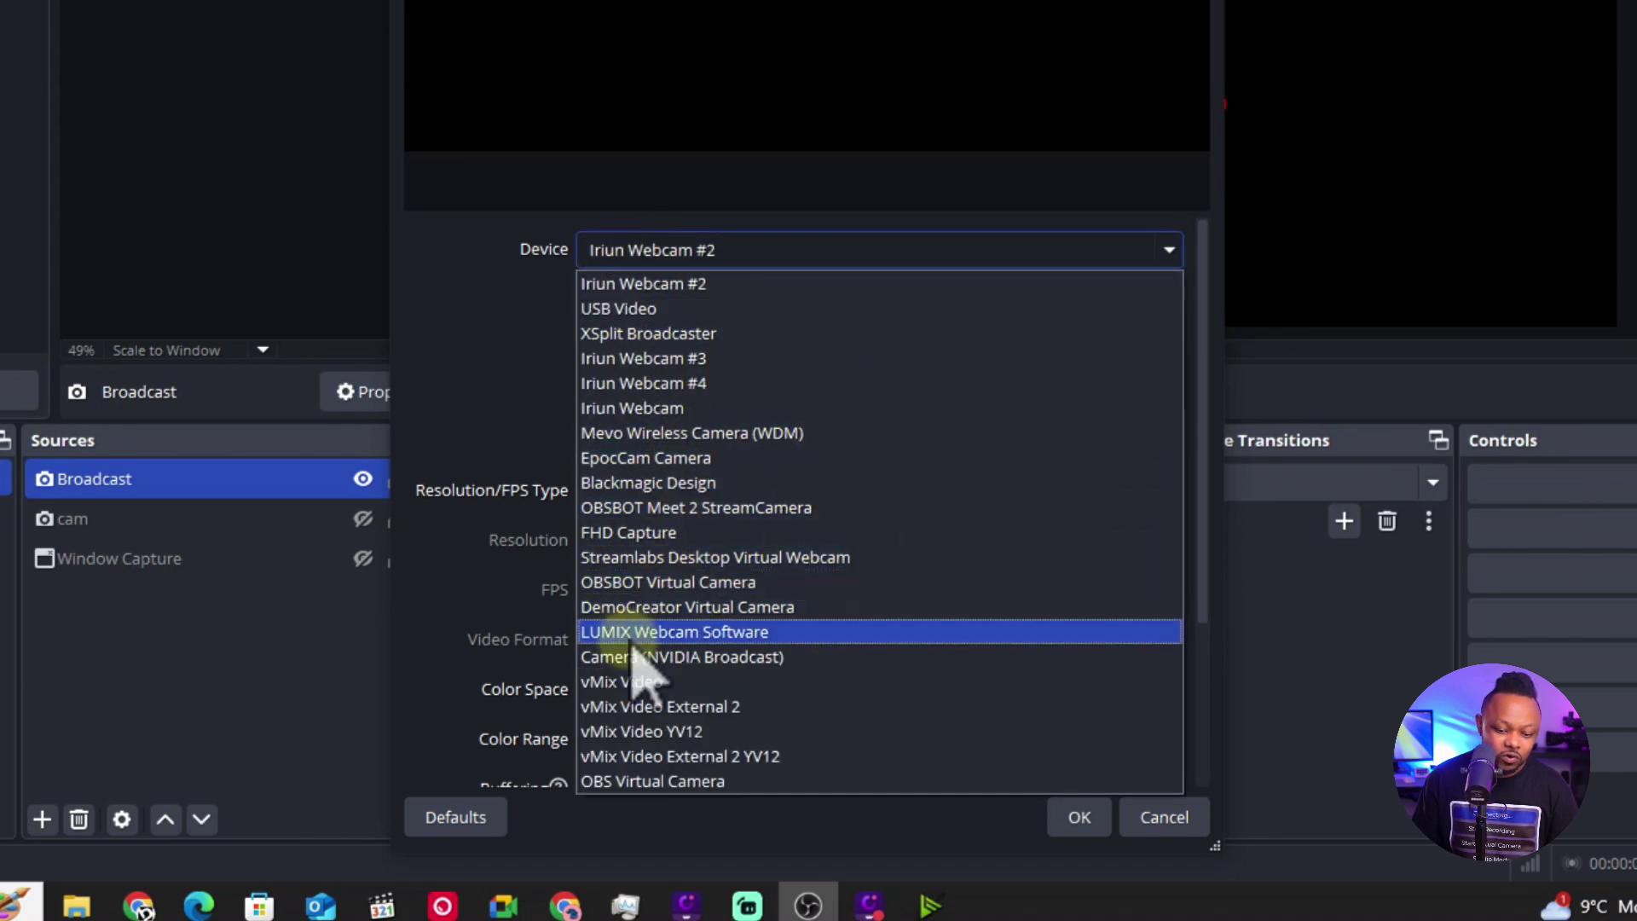
pyautogui.click(716, 658)
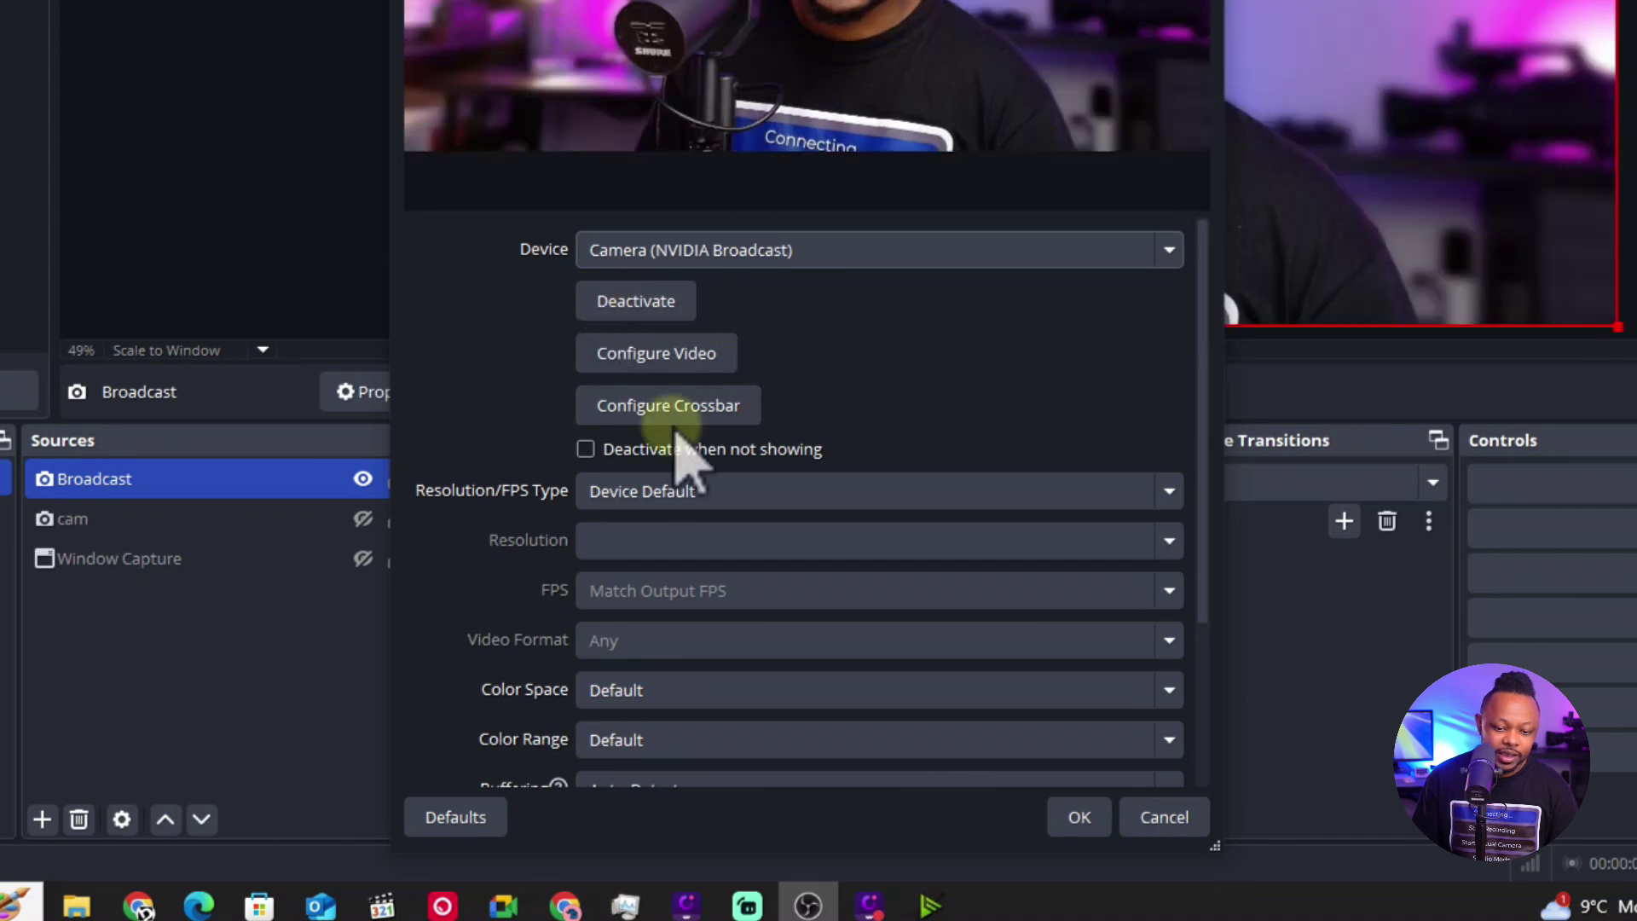
pyautogui.click(669, 492)
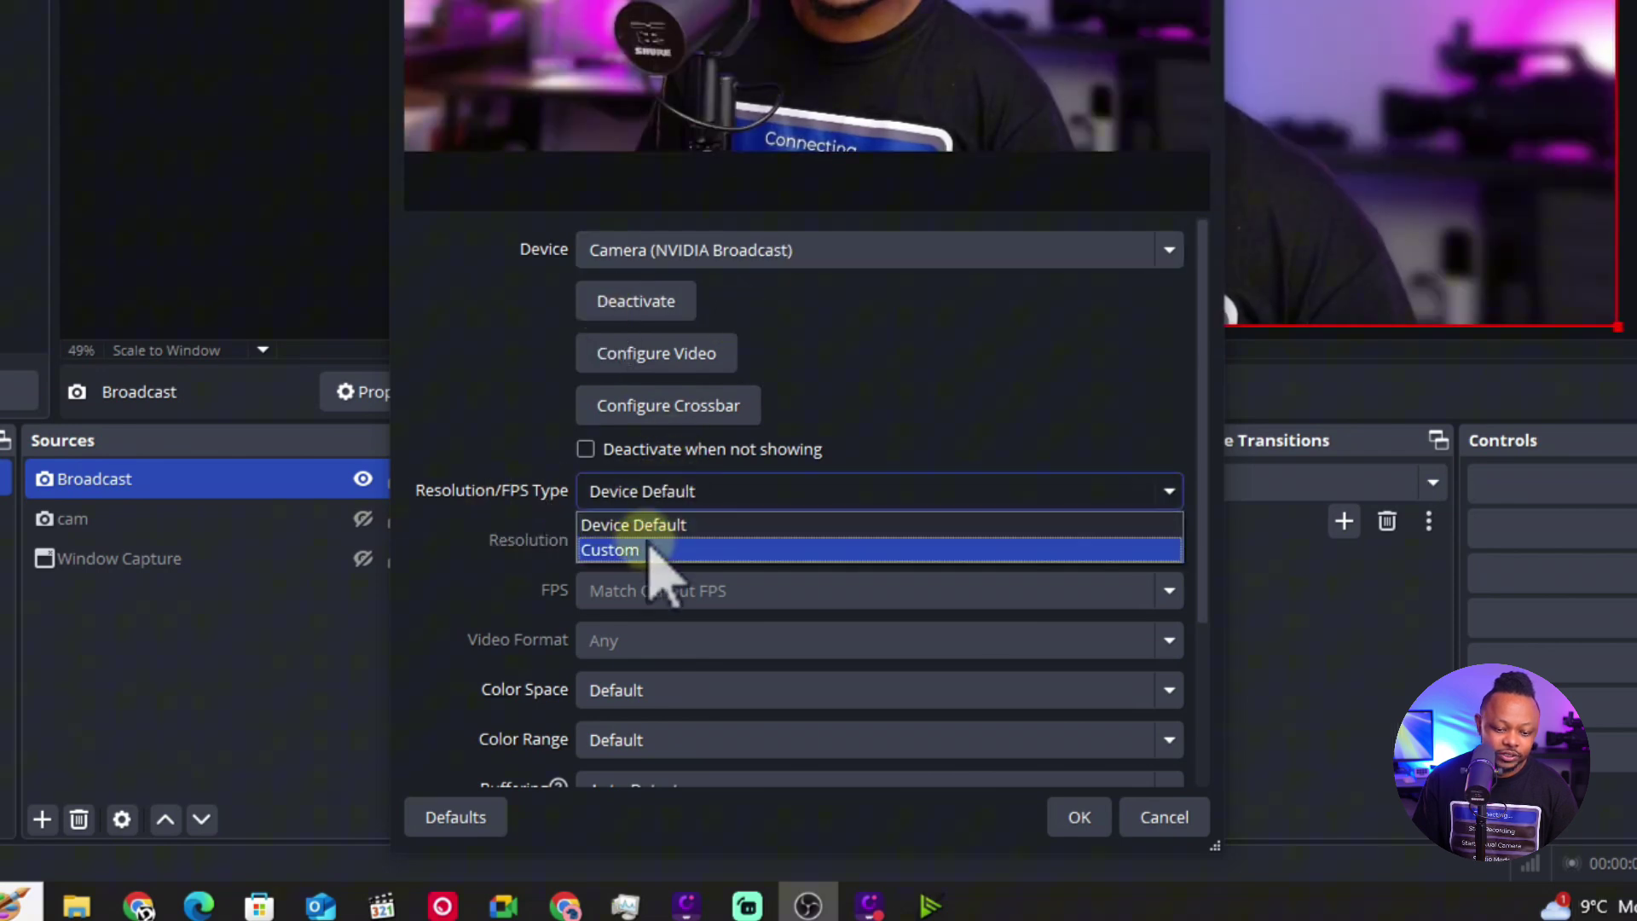
pyautogui.click(670, 550)
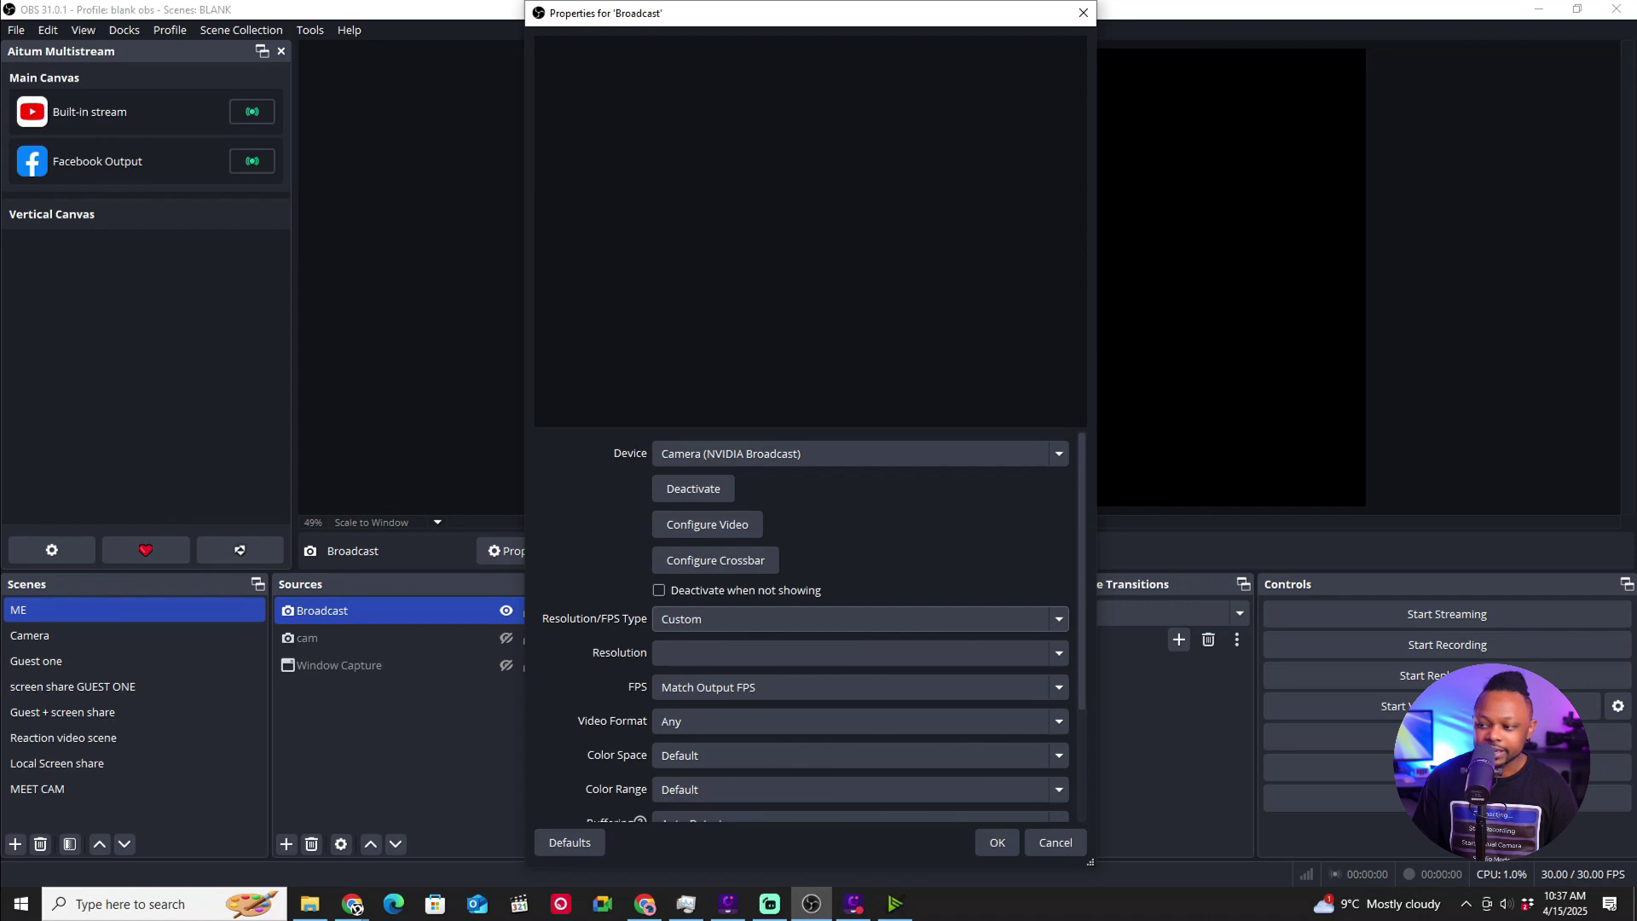
# Step: Choose 1920 x 1080 @ 30 FPS as NVIDIA Broadcast's camera output resolution
pyautogui.moveTo(1603, 85); pyautogui.dragTo(1118, 94)
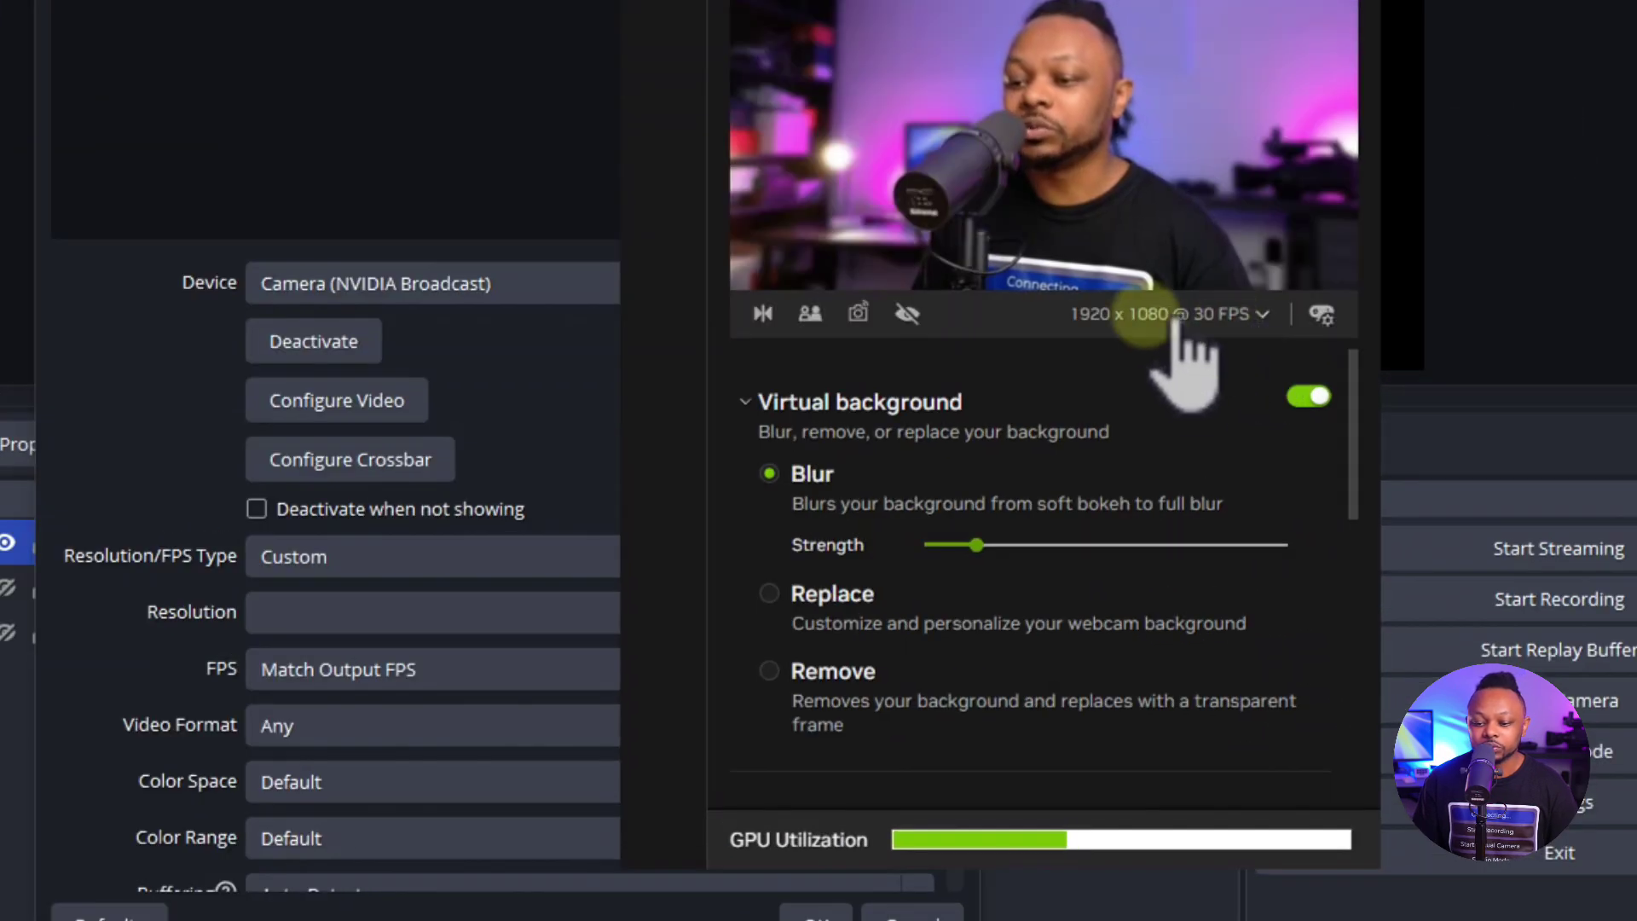
pyautogui.click(1175, 323)
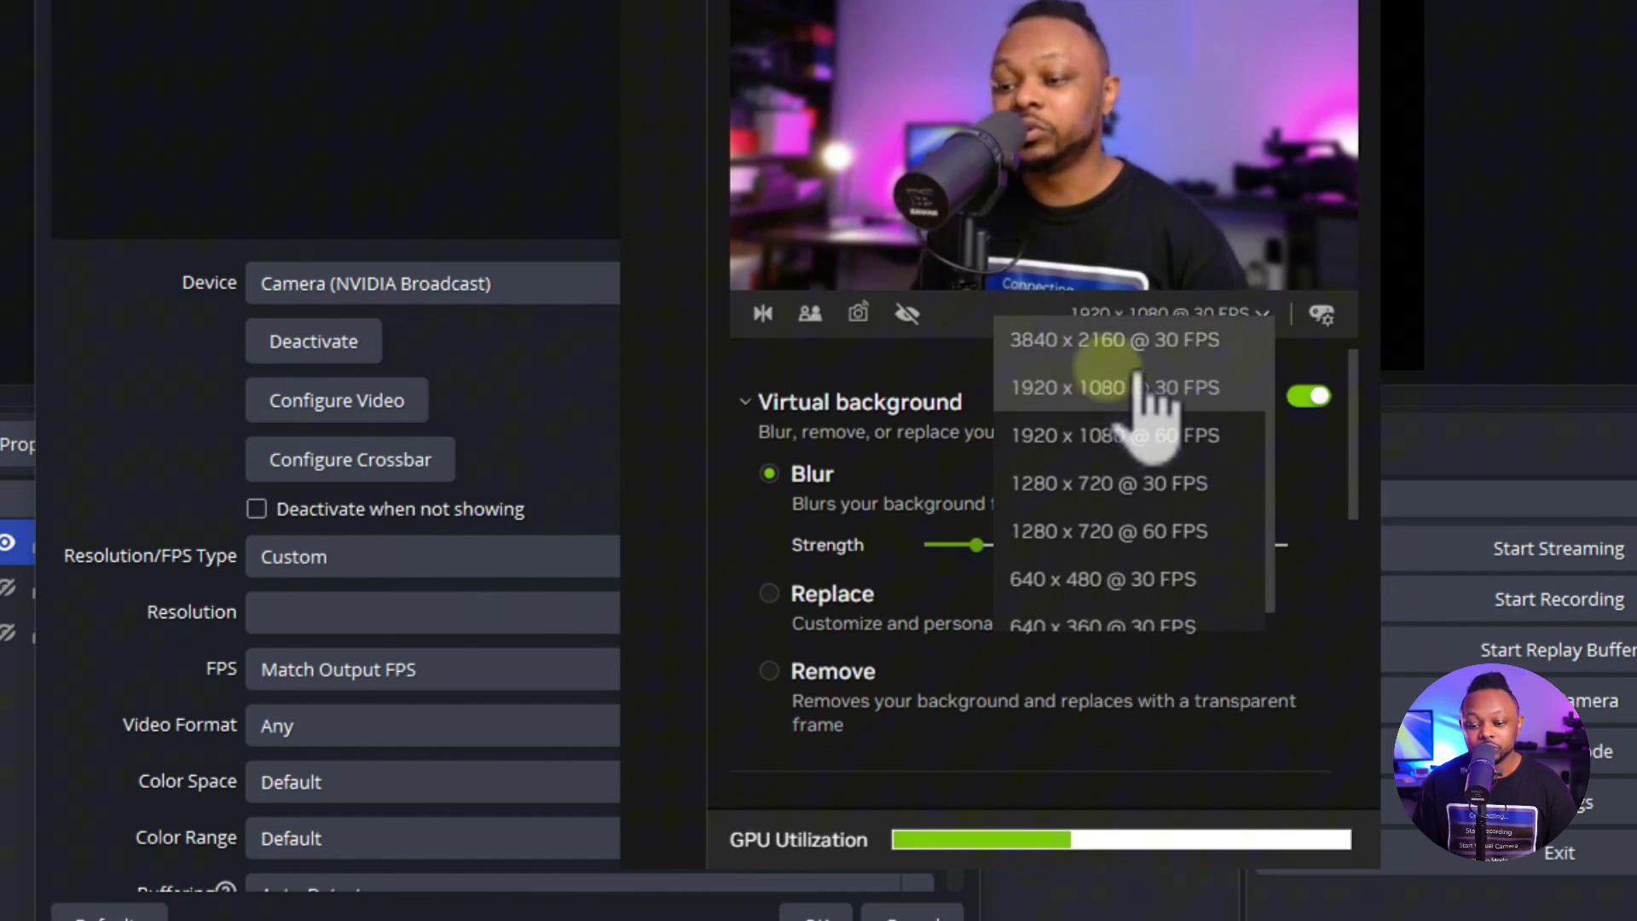
pyautogui.click(1103, 385)
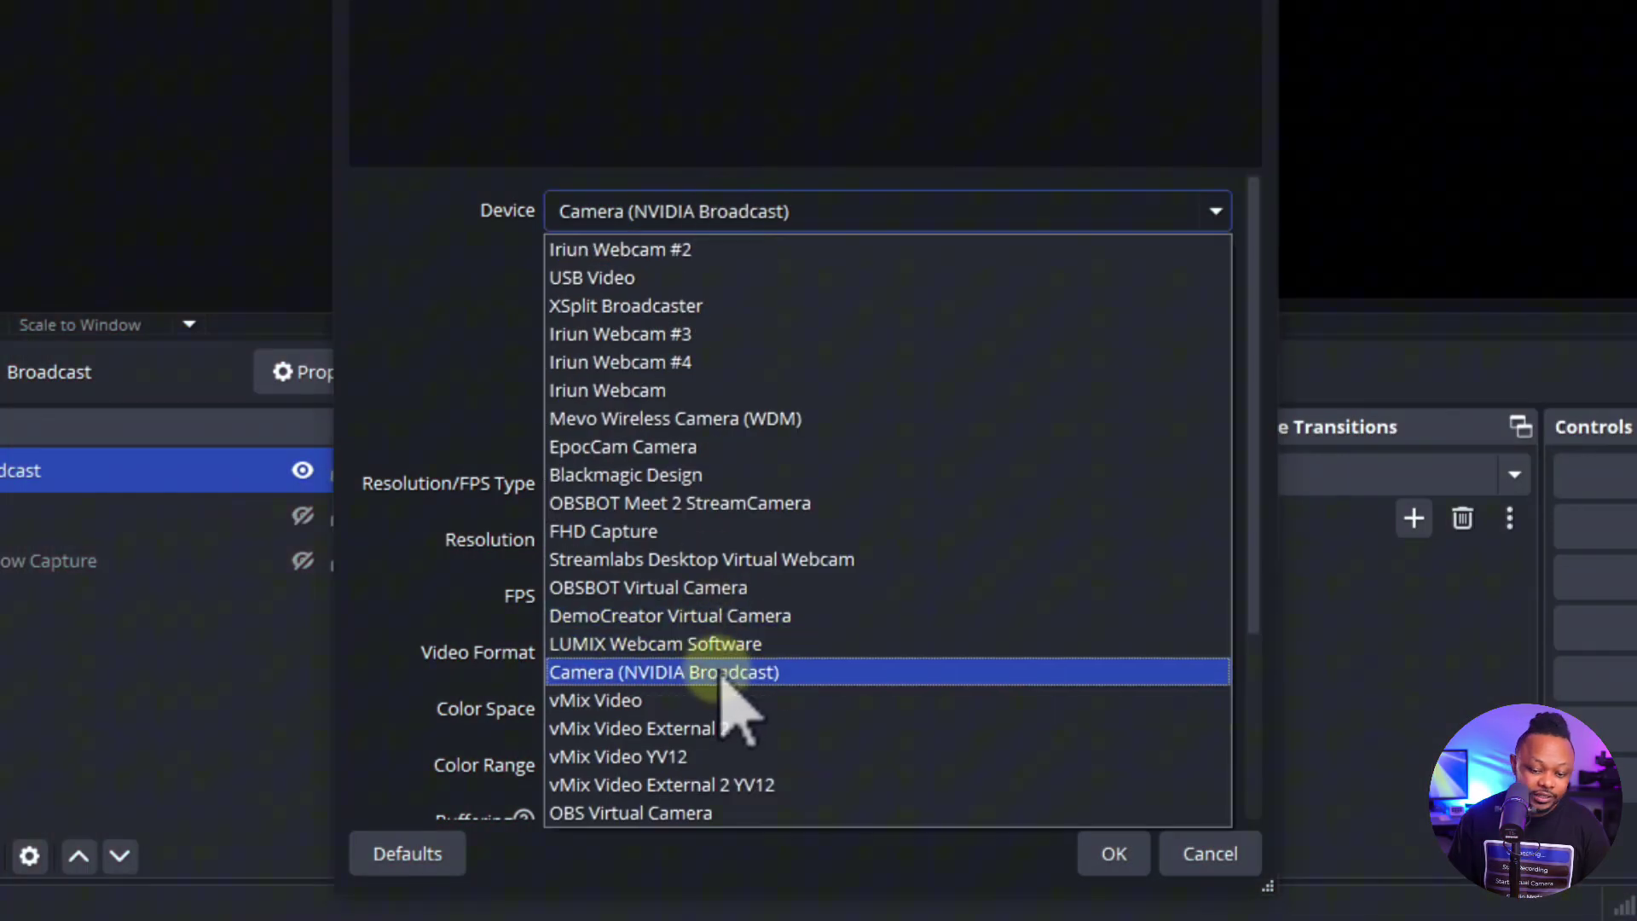
# Step: Set the Broadcast source's resolution to 1920x1080 and FPS to 30, then confirm with OK
pyautogui.click(724, 674)
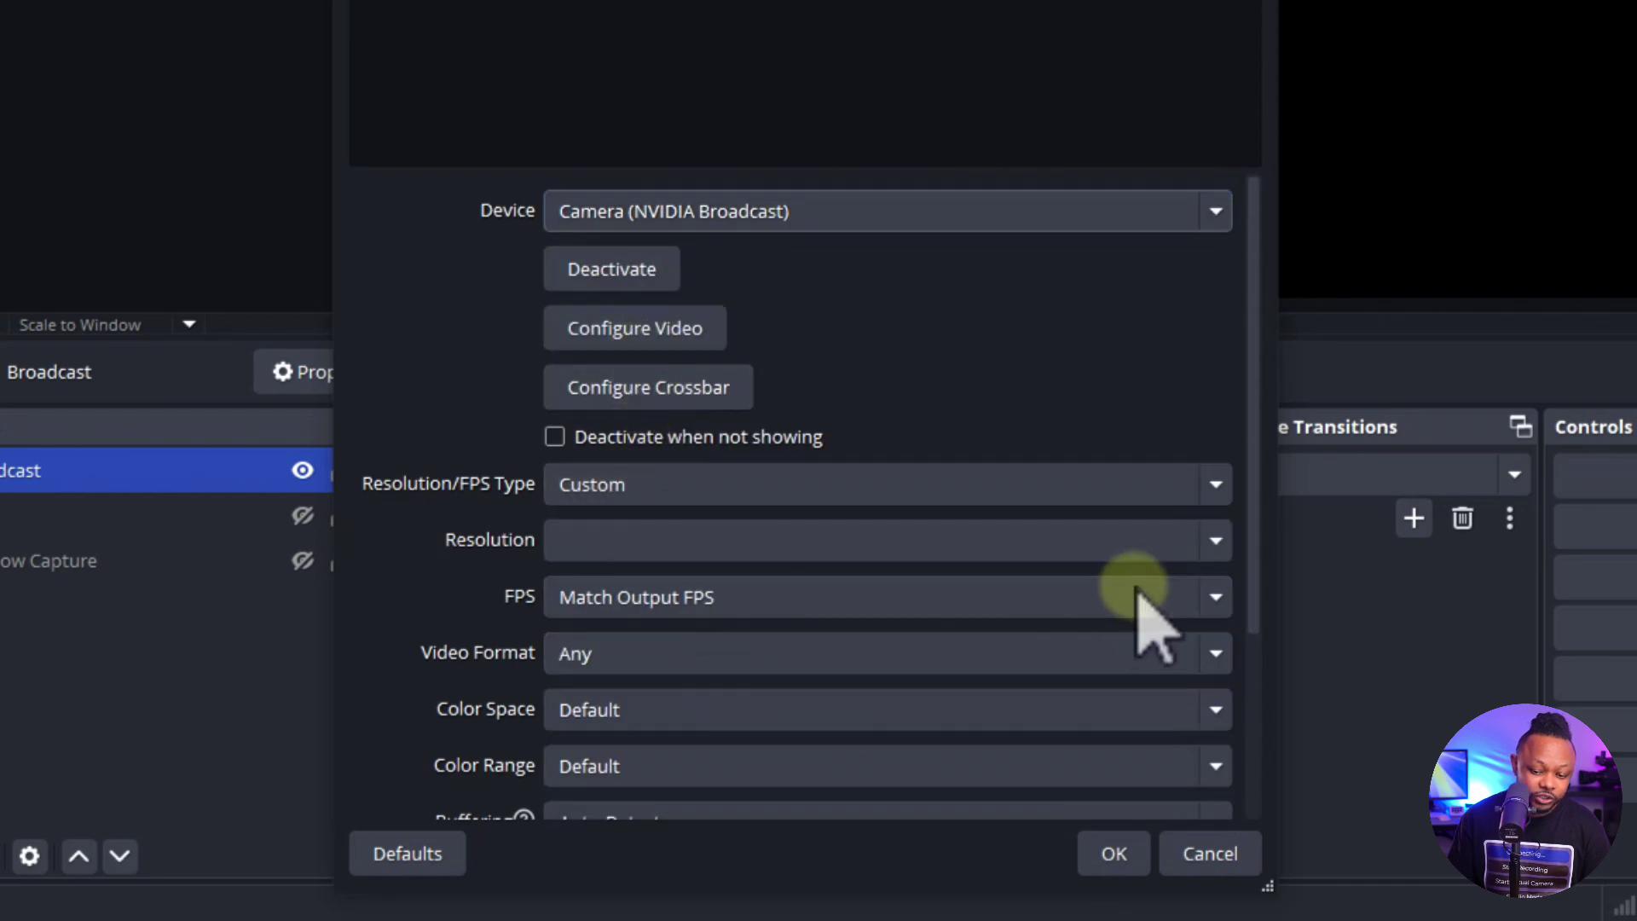
pyautogui.click(1211, 546)
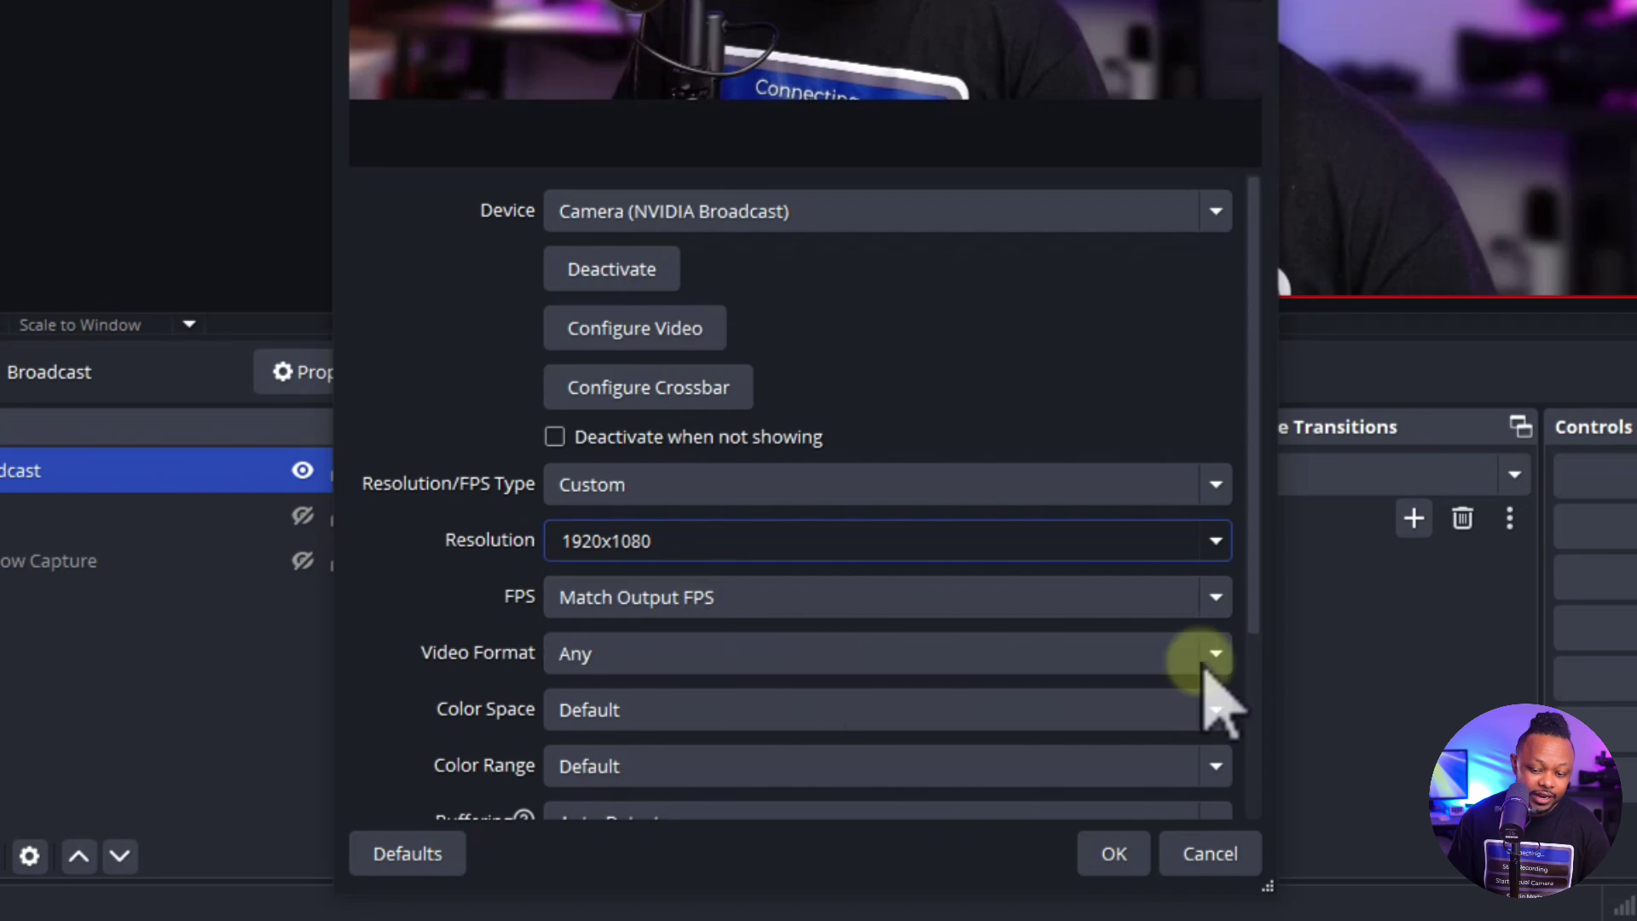
pyautogui.scroll(-3, 1248, 585)
pyautogui.click(751, 422)
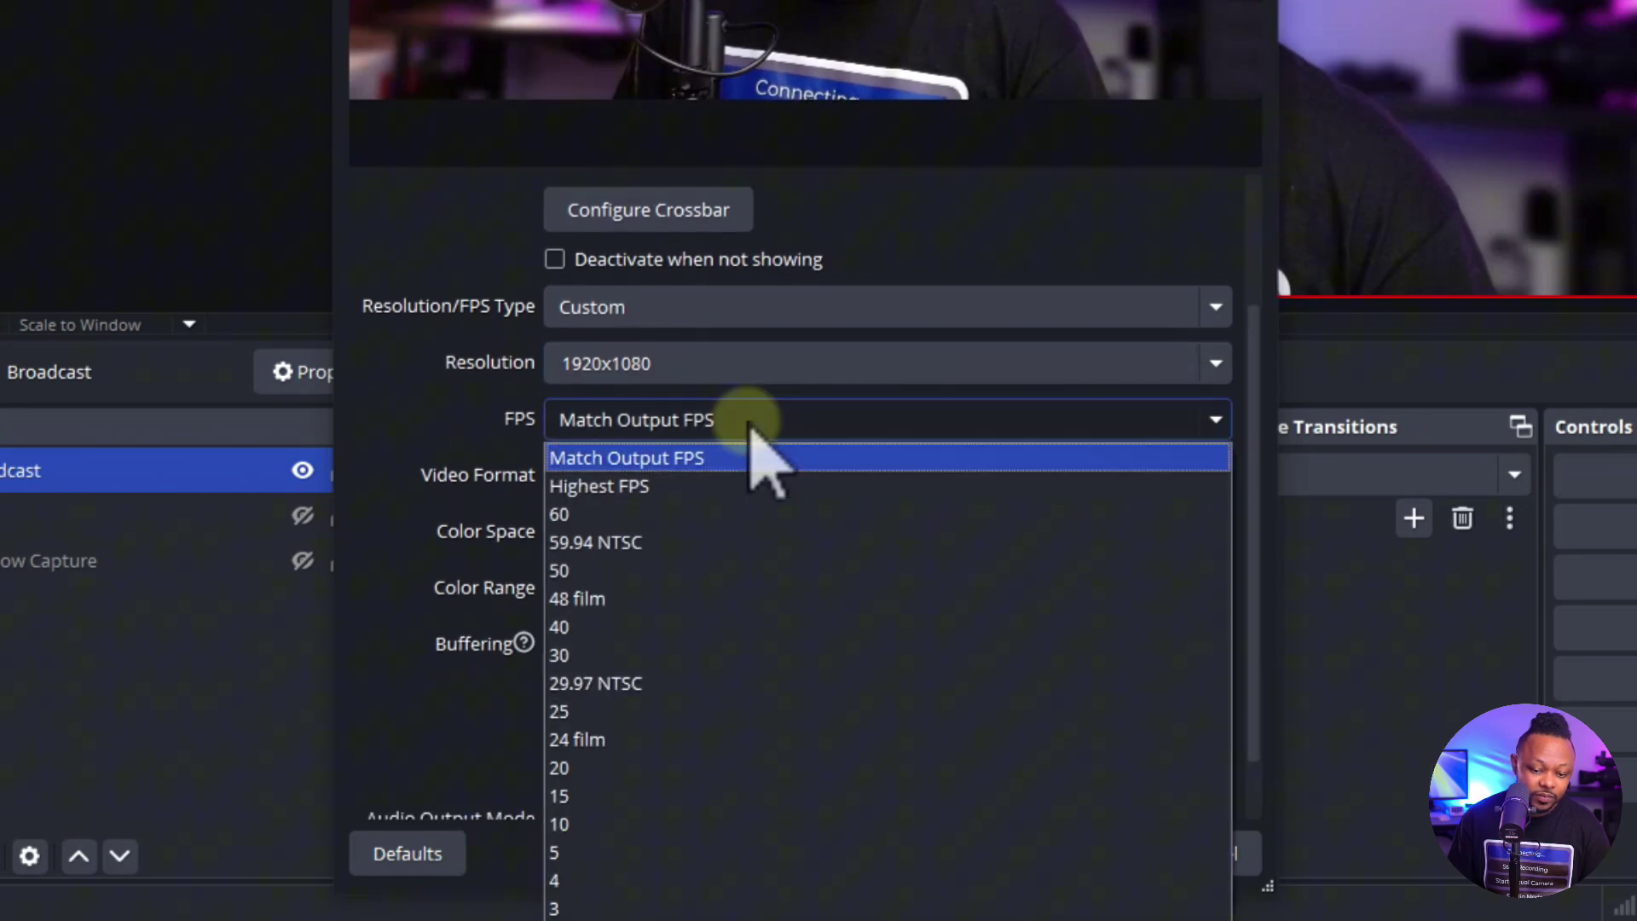
pyautogui.click(620, 652)
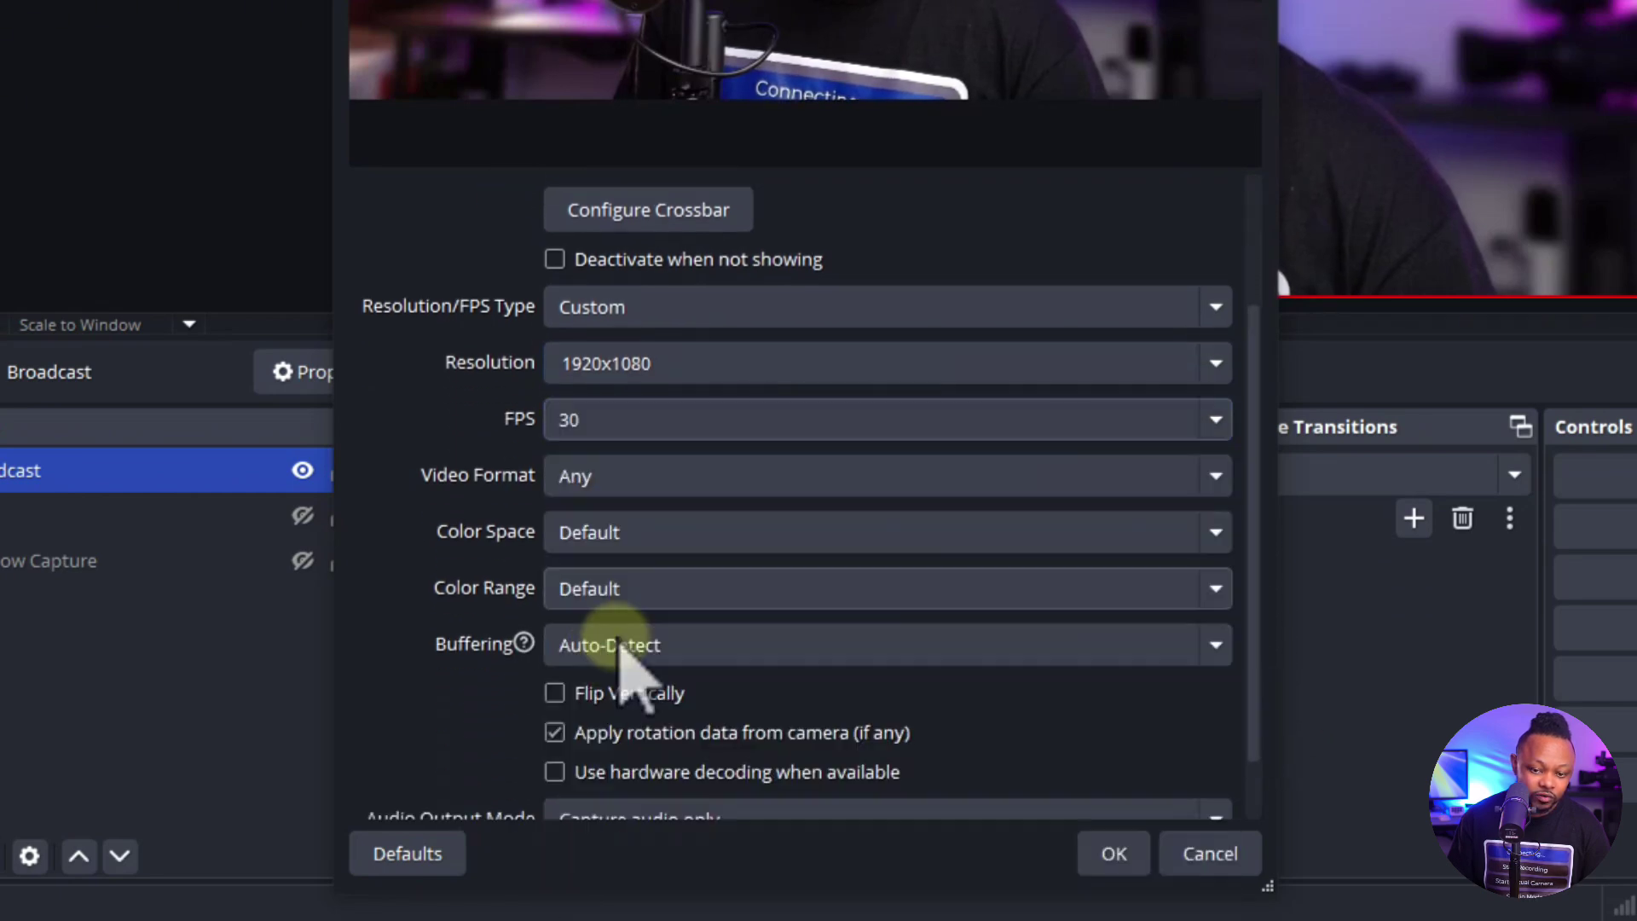
pyautogui.click(1140, 858)
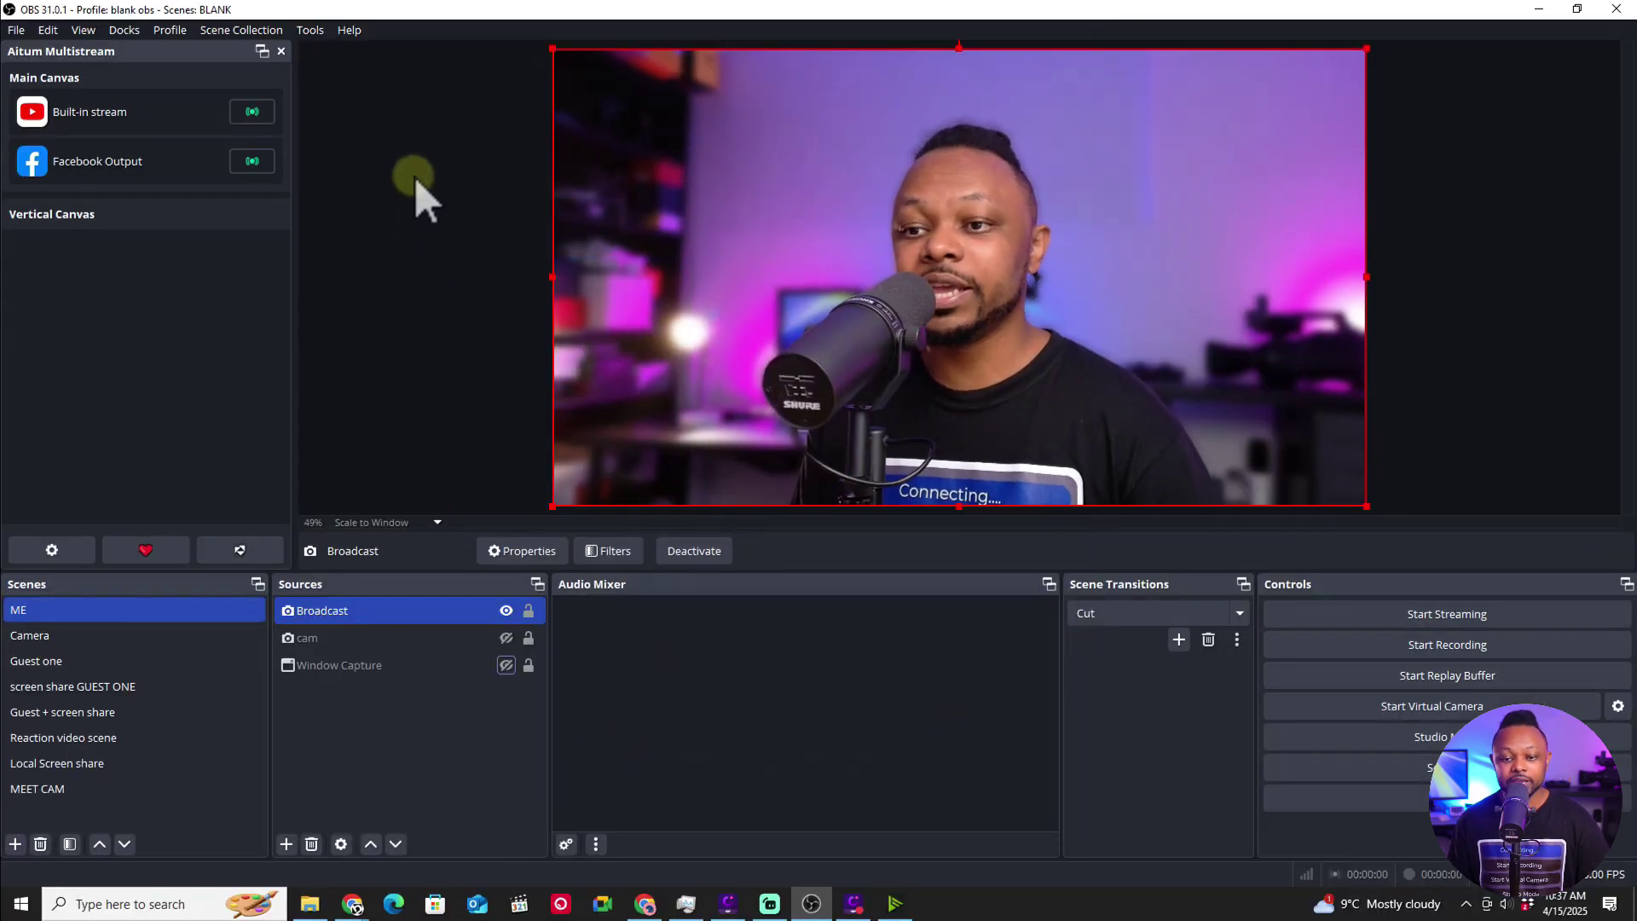